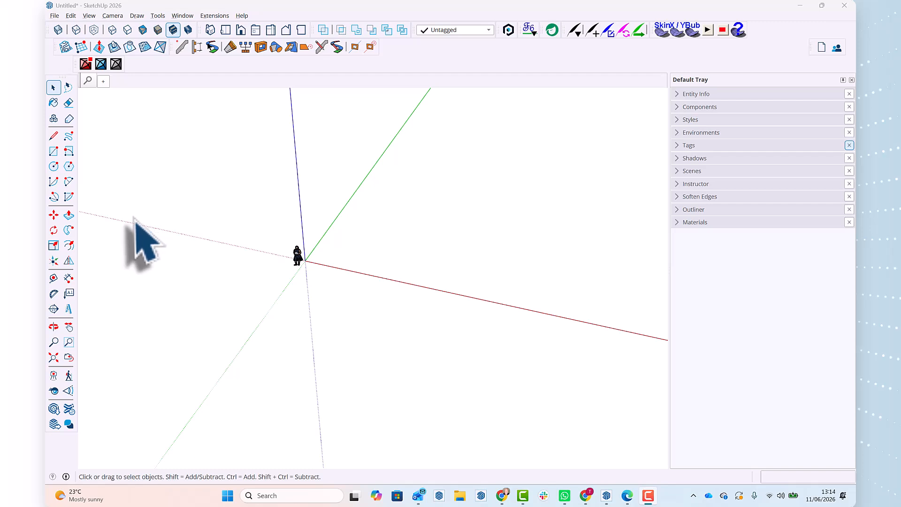
- Draw a closed rectangle beside the origin with the Line tool, 10000 mm along the green axis and 5000 mm along the red axis
left_click(53, 137)
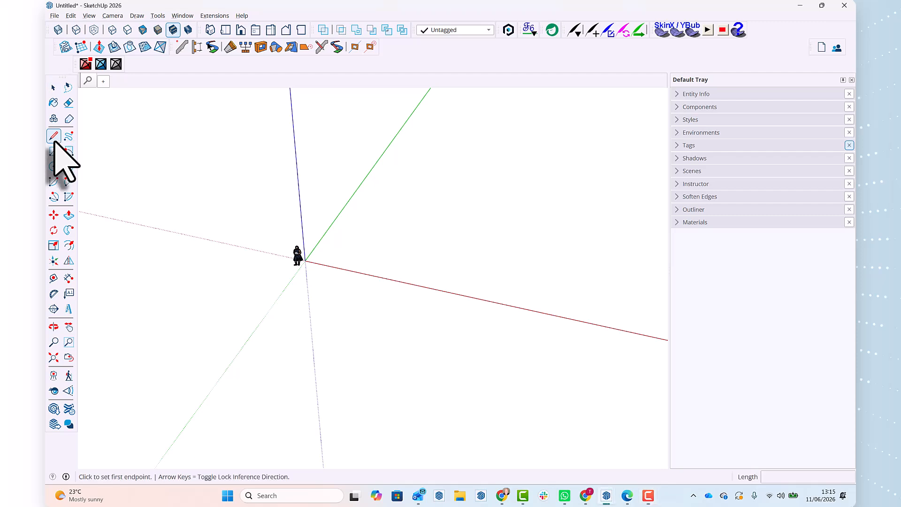
left_click(325, 260)
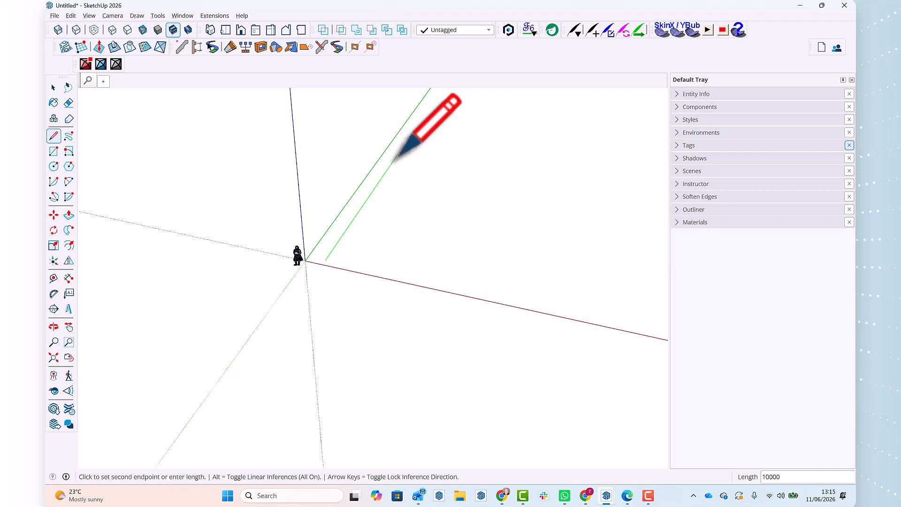
key("Return")
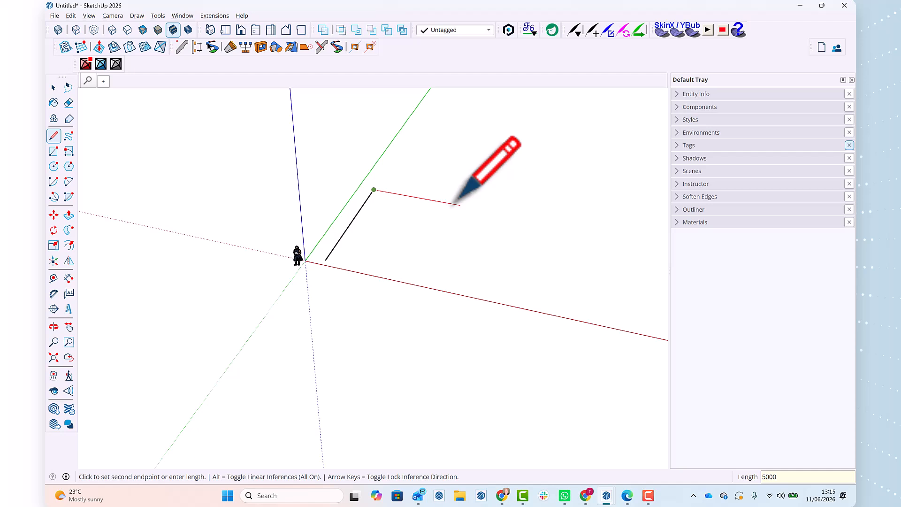
key("Return")
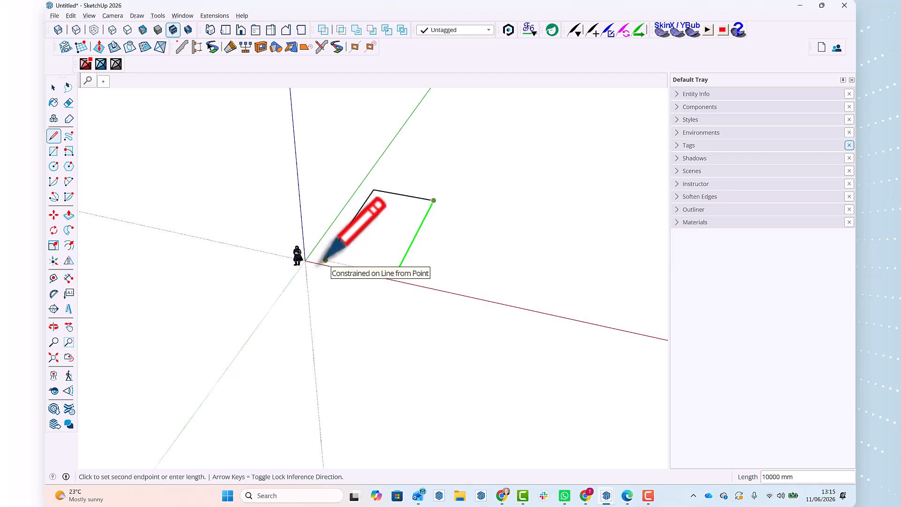
type("5000")
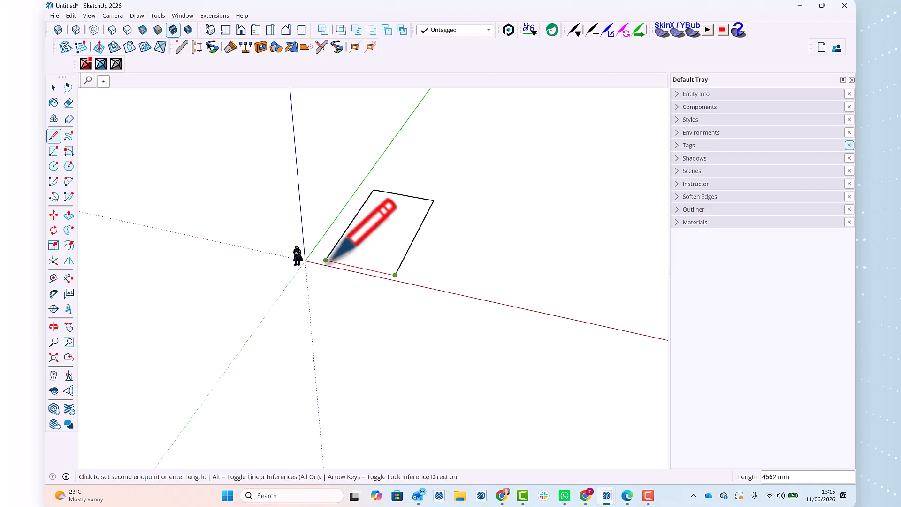
key("Return")
left_click(325, 259)
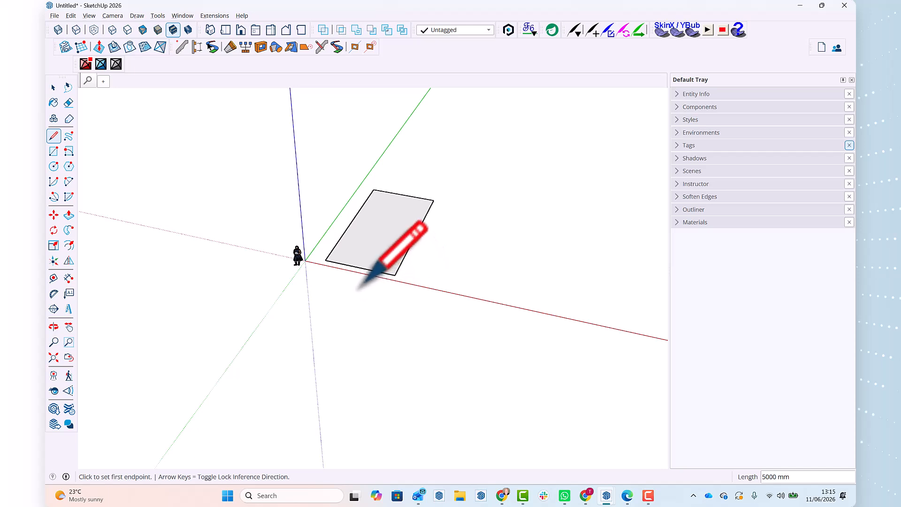
key("space")
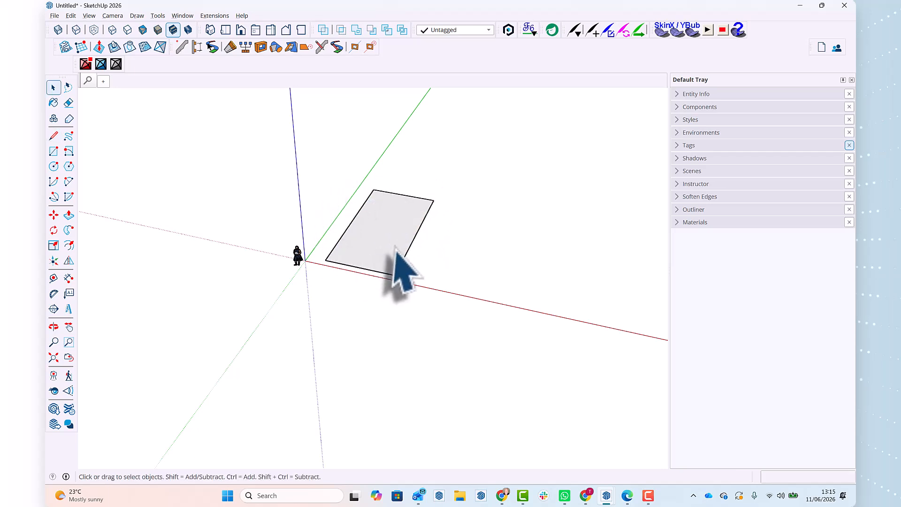
- Select only the face of the rectangle, without its edges, and clear the selection again
scroll(383, 243, "up", 2)
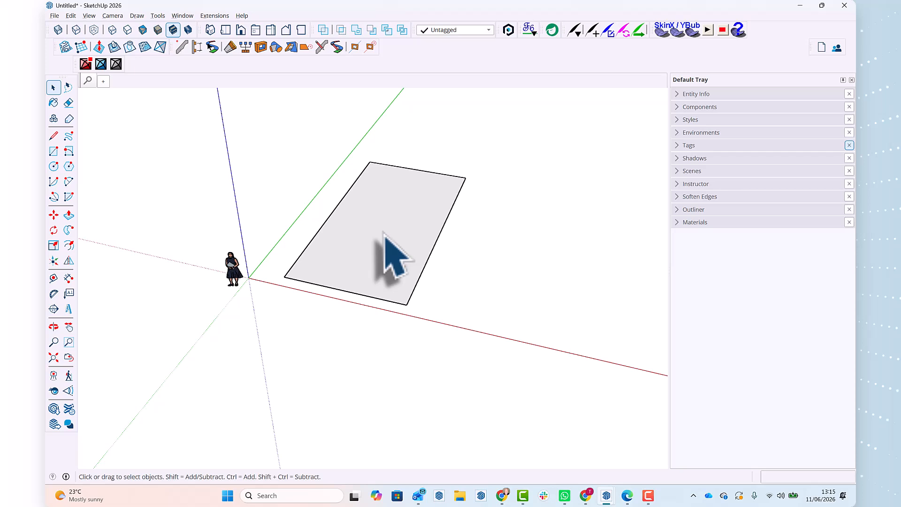
left_click(383, 237)
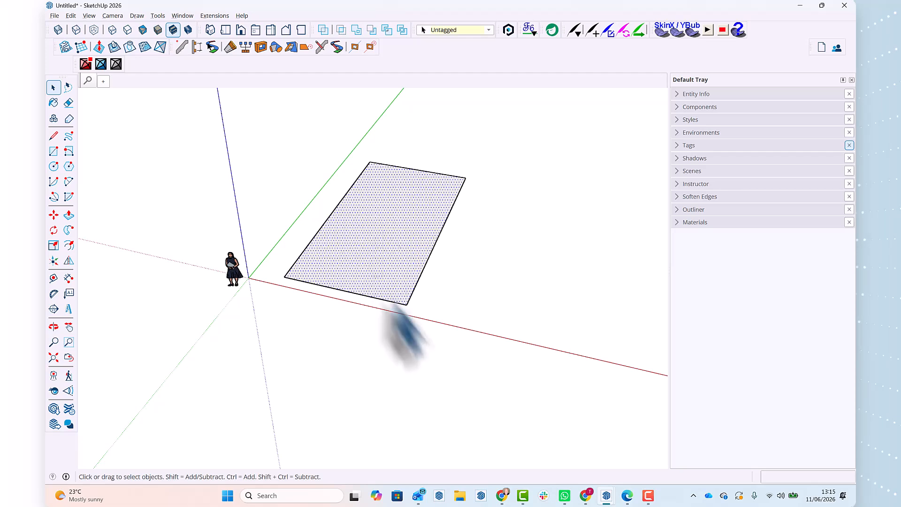
scroll(394, 317, "down", 1)
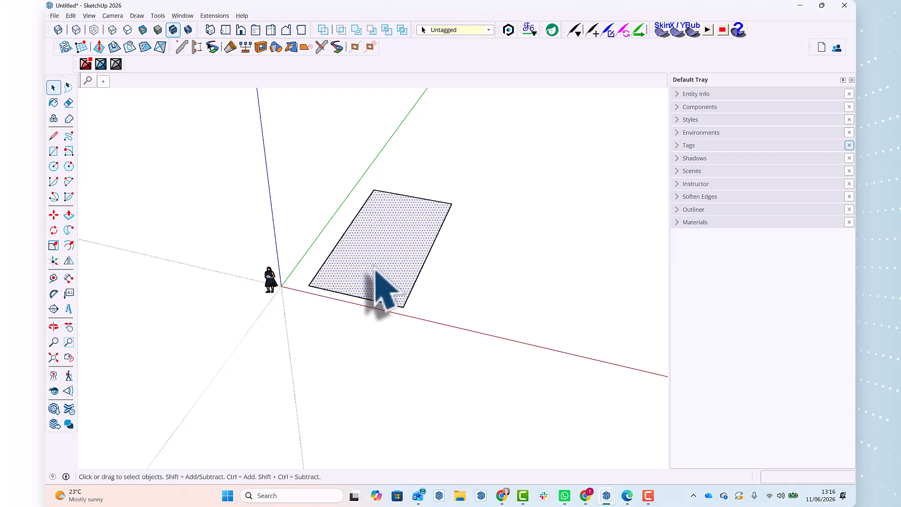
scroll(376, 271, "down", 2)
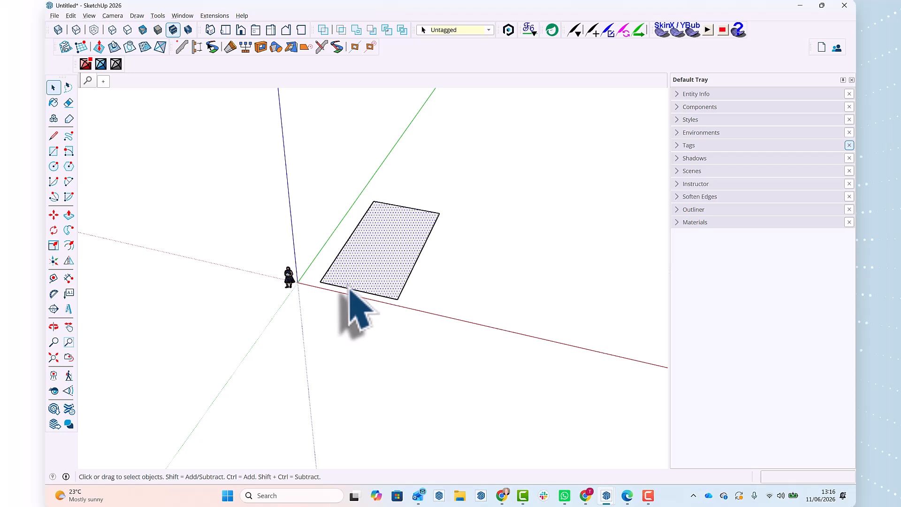
scroll(353, 293, "up", 1)
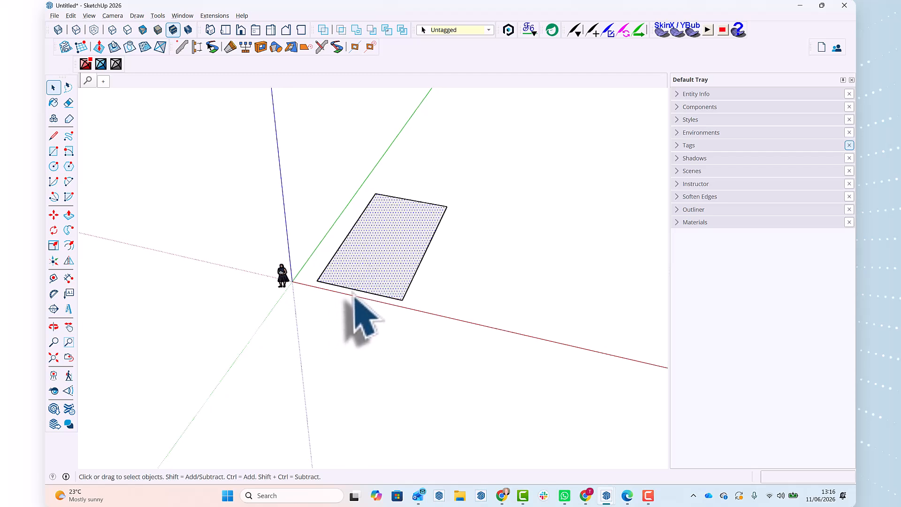
scroll(353, 296, "up", 1)
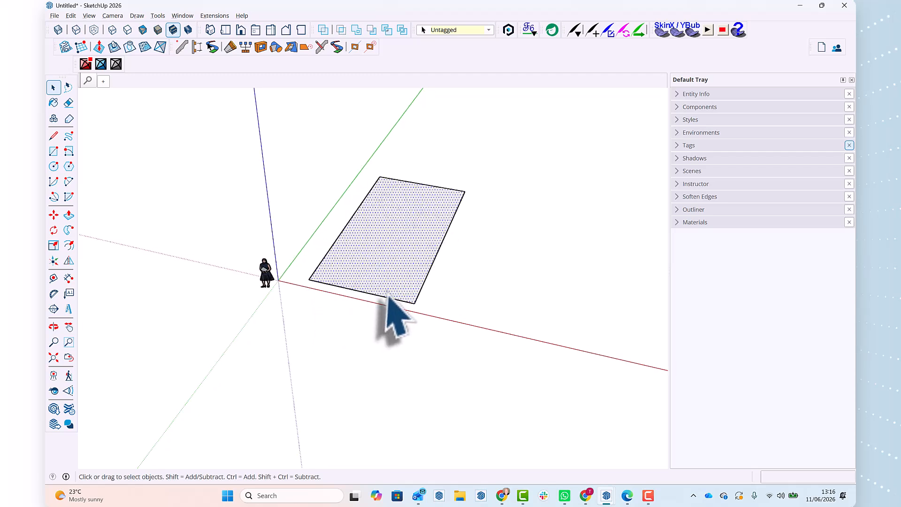
left_click(459, 280)
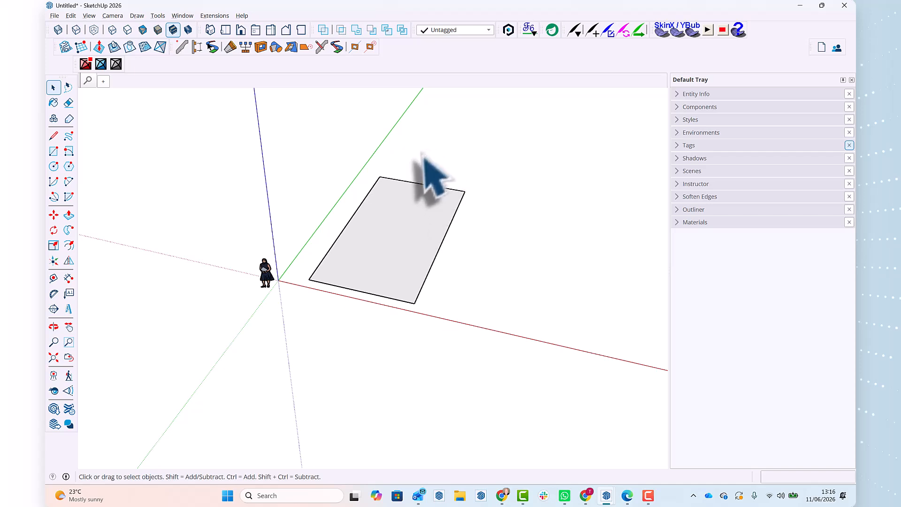
- Select the four edges of the rectangle one at a time, each replacing the previous selection, and deselect everything
scroll(354, 258, "up", 4)
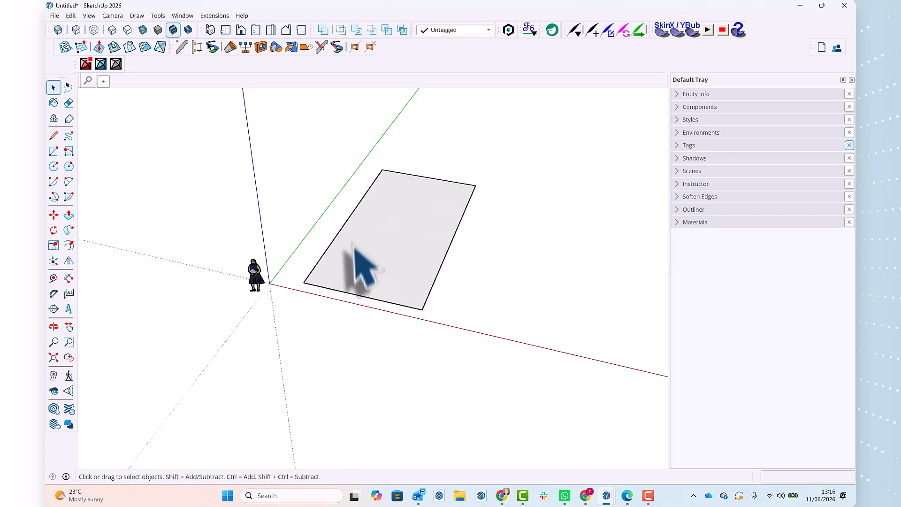
left_click(345, 213)
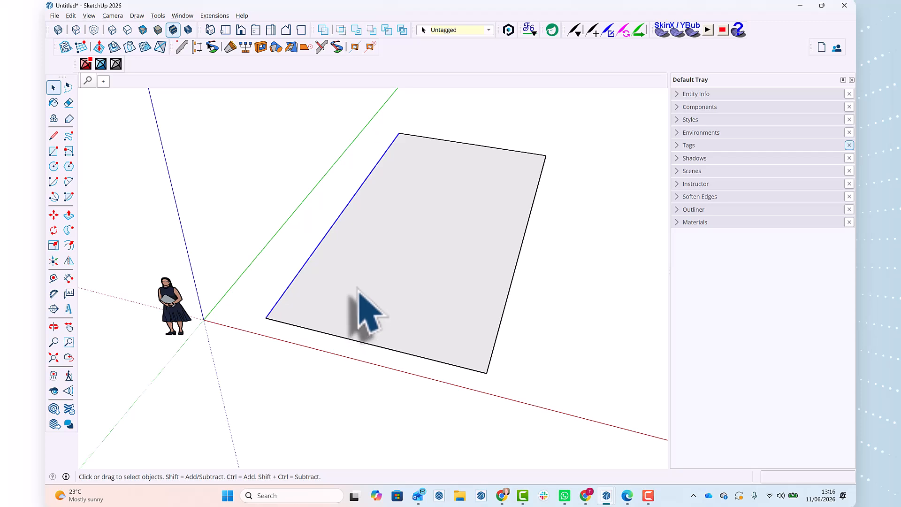
left_click(325, 334)
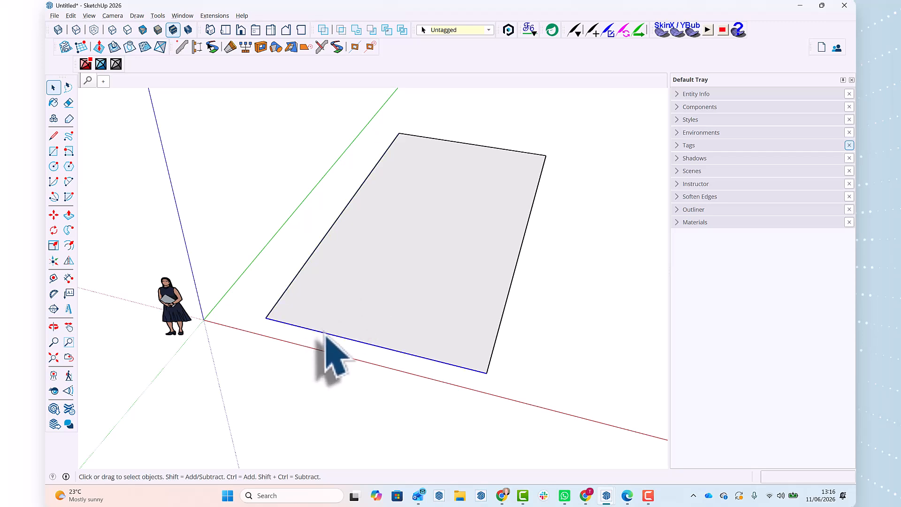
left_click(509, 295)
left_click(499, 150)
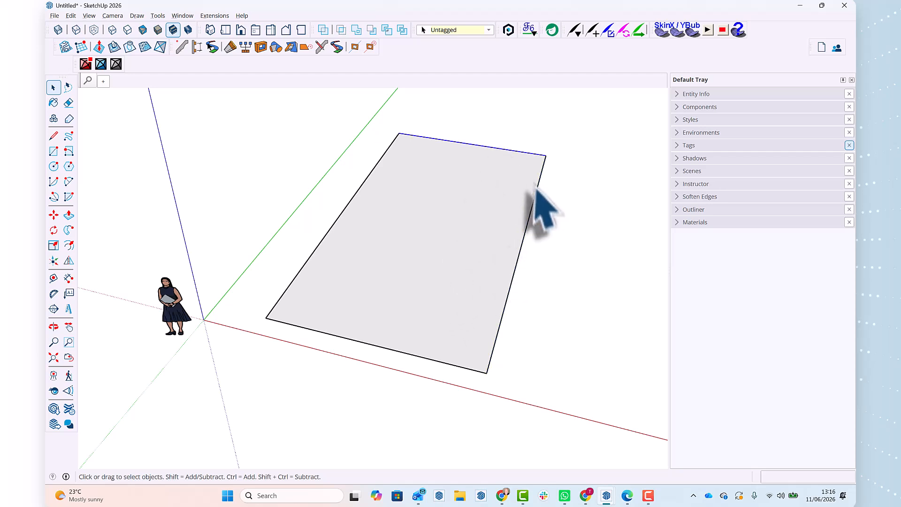
left_click(462, 123)
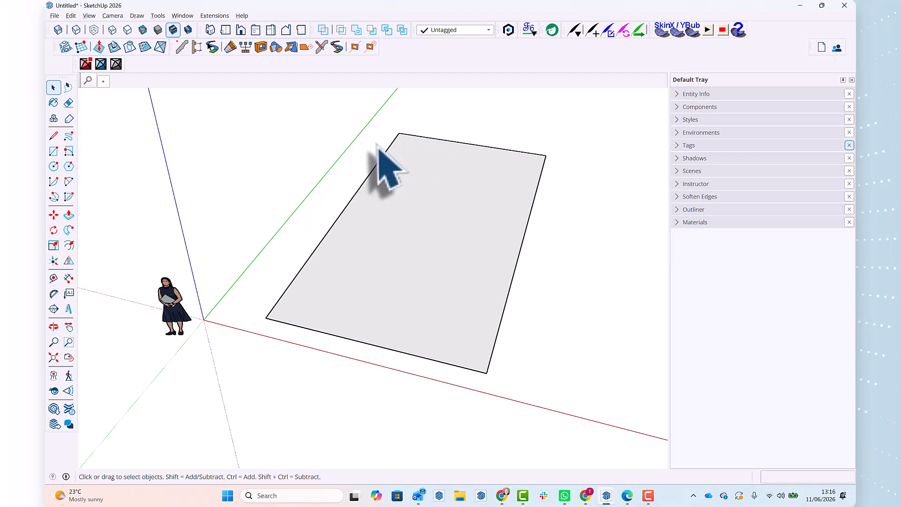
- Build up a combined selection of all four rectangle edges, add the face to it and remove the face again
key("shift")
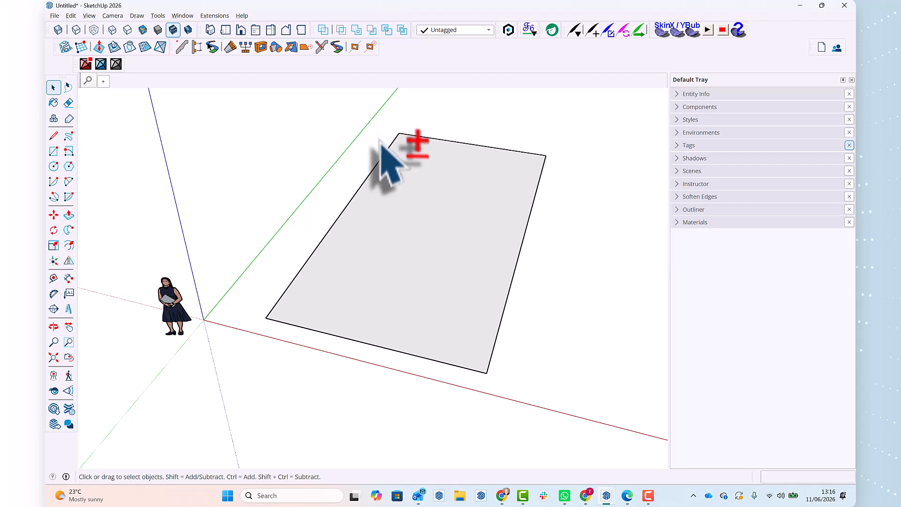
left_click(387, 153, "shift")
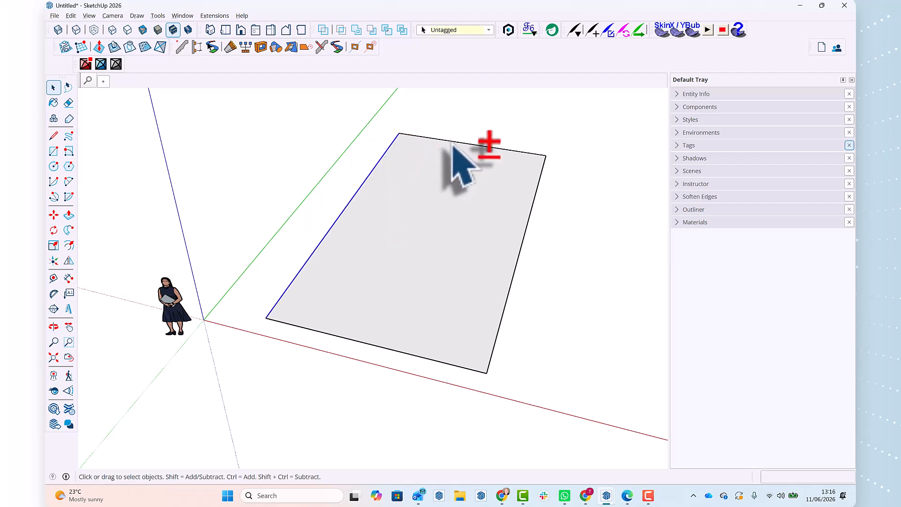
left_click(451, 142, "shift")
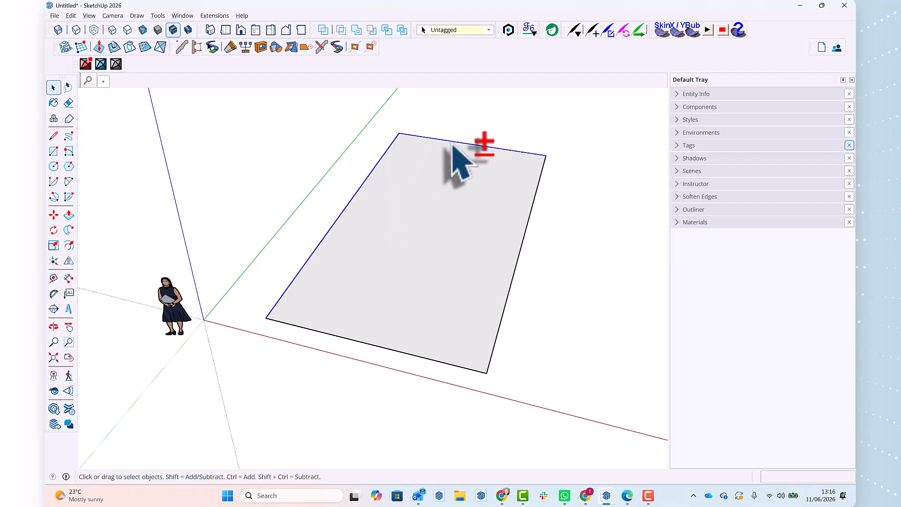
left_click(519, 259, "shift")
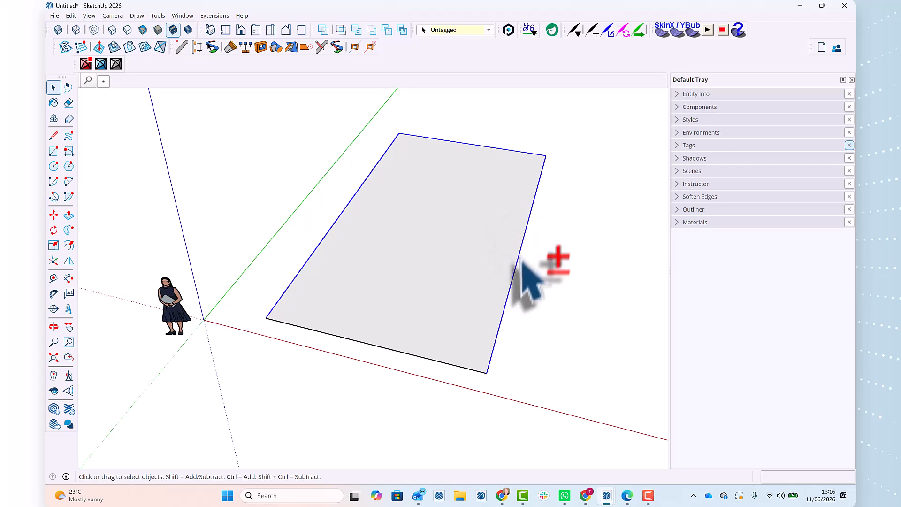
left_click(480, 372, "shift")
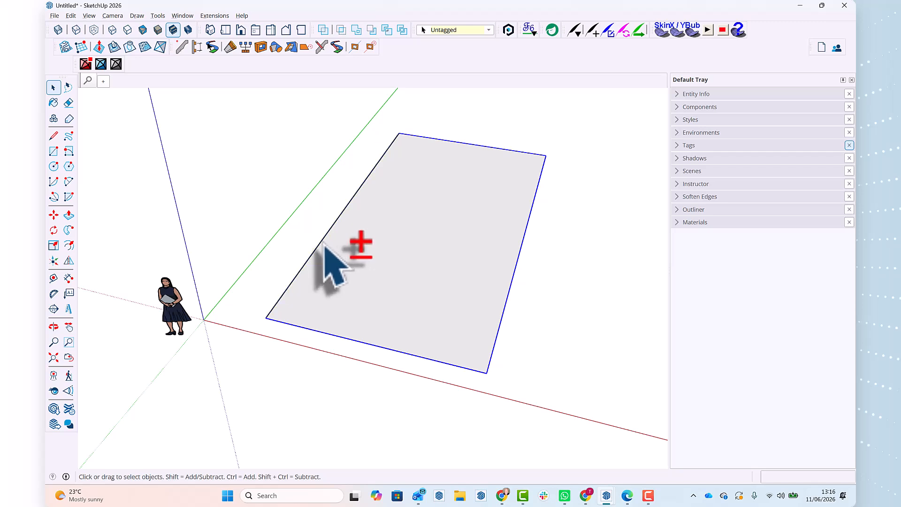
left_click(308, 265, "shift")
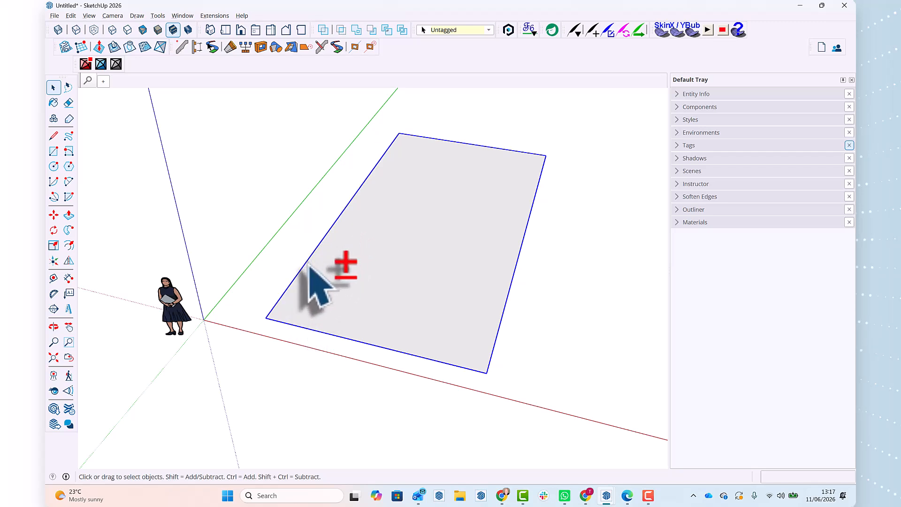
left_click(422, 241, "shift")
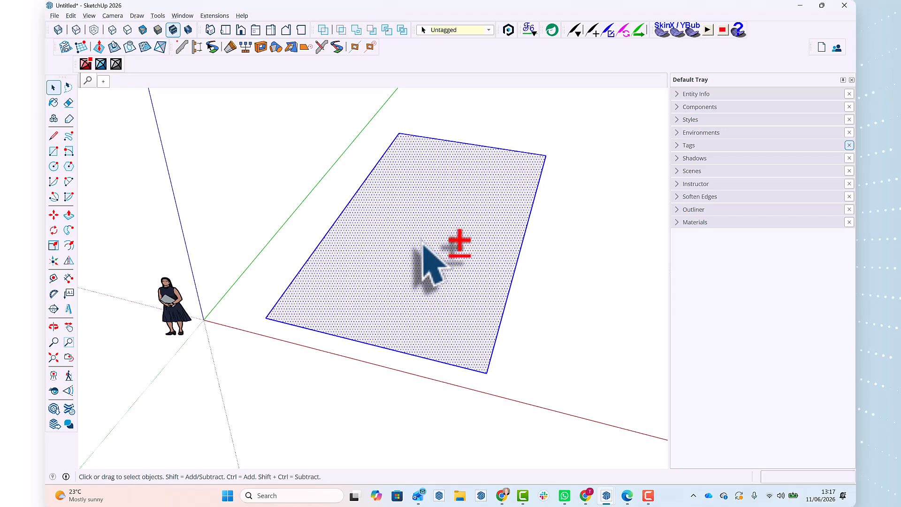
left_click(422, 241, "shift")
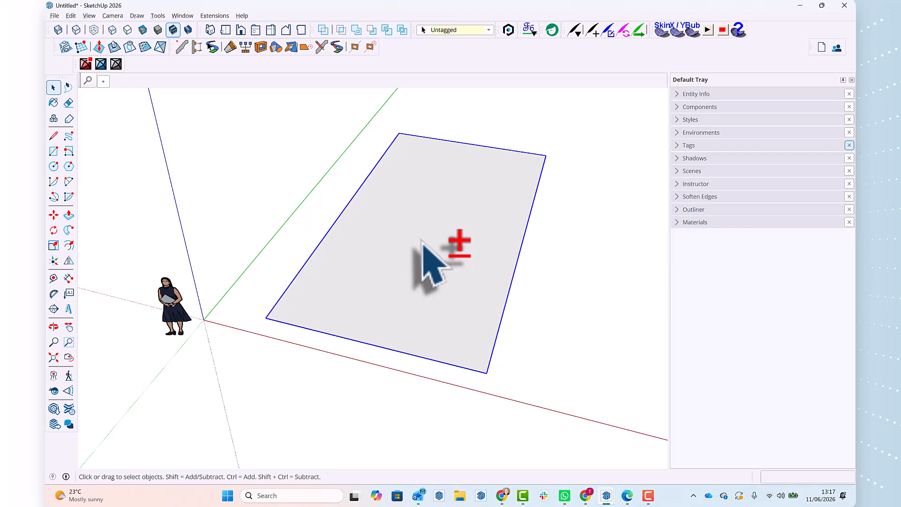
- Replace the selection with the face alone, switch to single edges of the rectangle in turn, and clear the selection
left_click(428, 254)
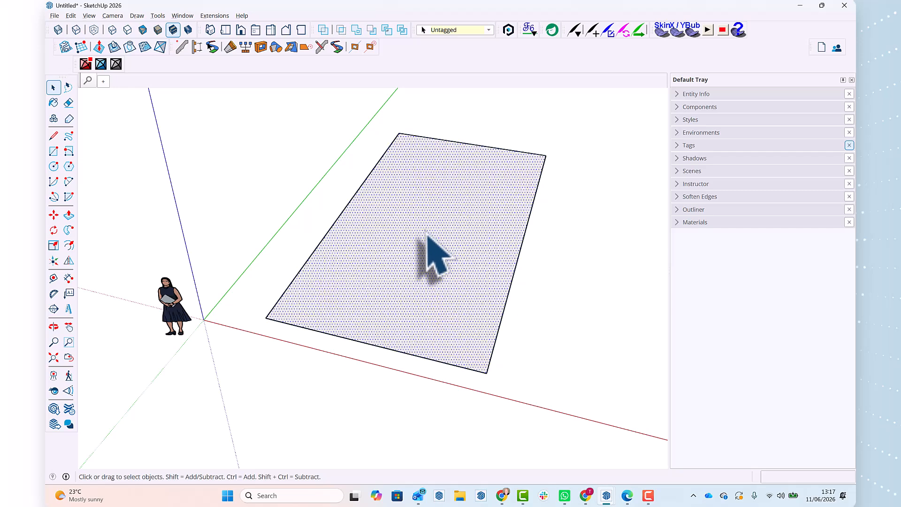
left_click(429, 139)
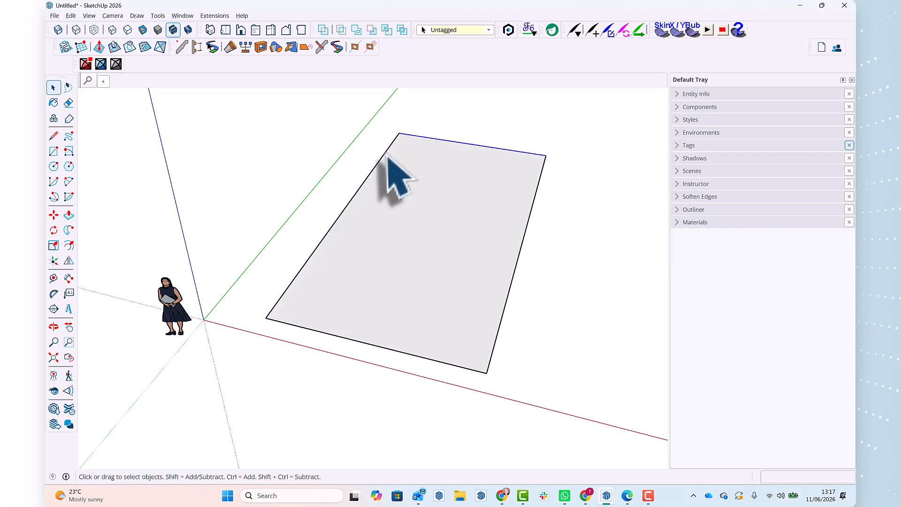
left_click(385, 156)
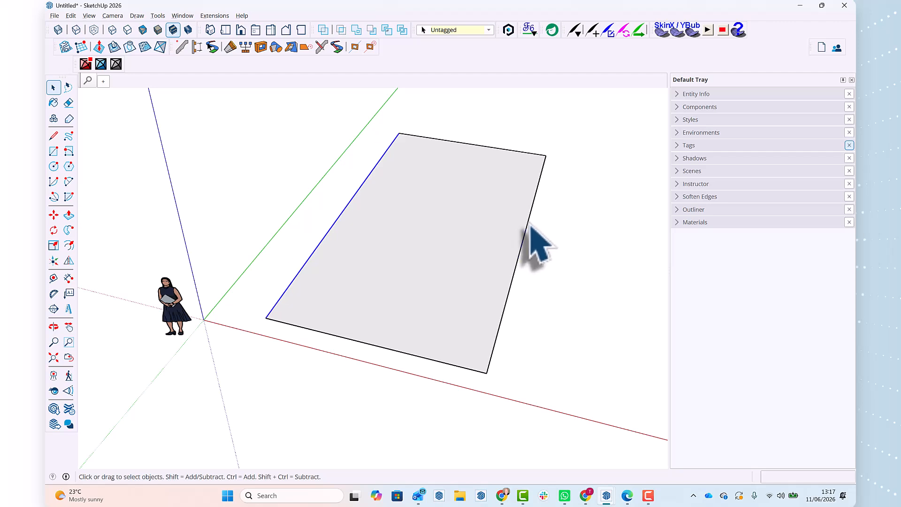
left_click(457, 366)
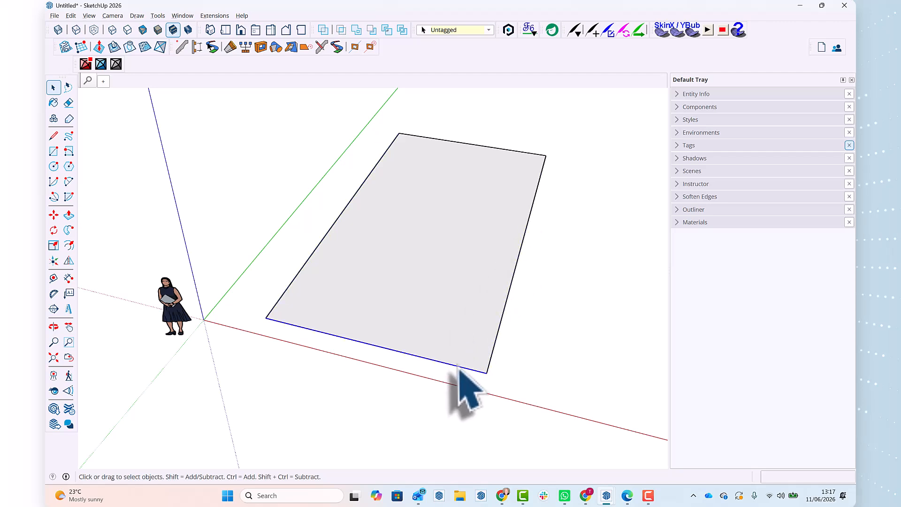
left_click(577, 376)
scroll(556, 335, "down", 2)
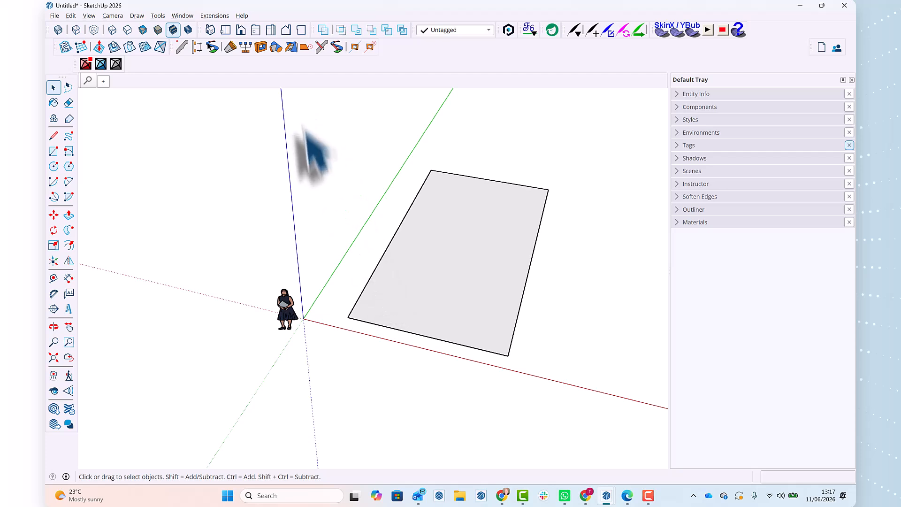
- Select the whole rectangle, face and edges together, with a selection window enclosing it; clear the selection and repeat the window selection
left_click_drag(324, 146, 580, 377)
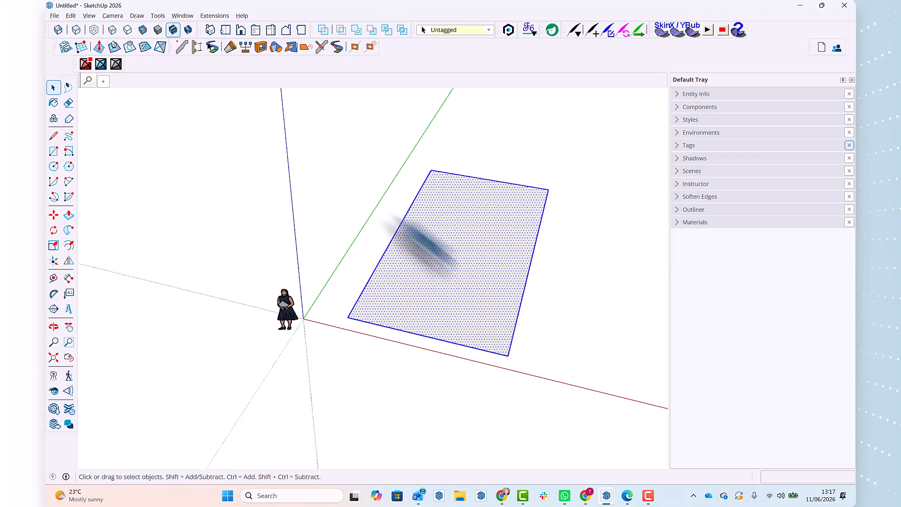
left_click(352, 162)
left_click_drag(344, 148, 568, 379)
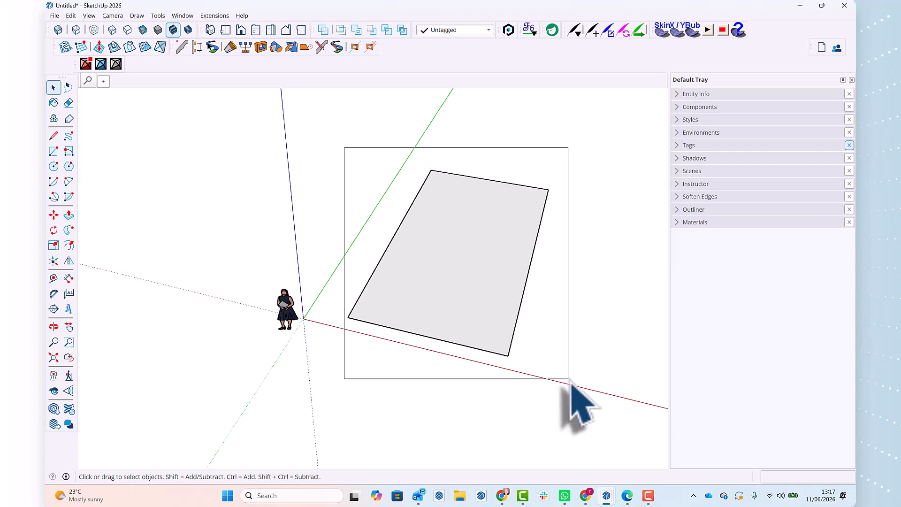
left_click_drag(570, 382, 568, 385)
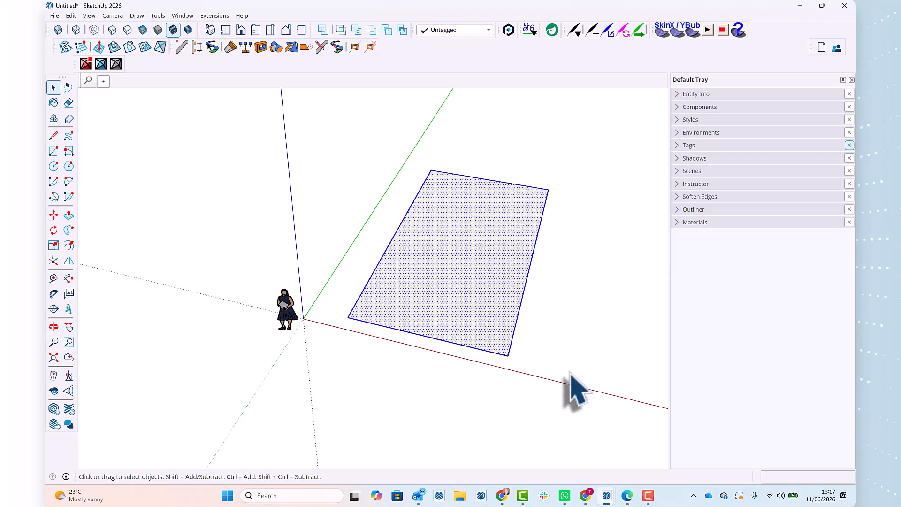
- Clear the selection, select two adjacent rectangle edges with an enclosing window, switch to the opposite two edges the same way, and deselect
left_click(569, 387)
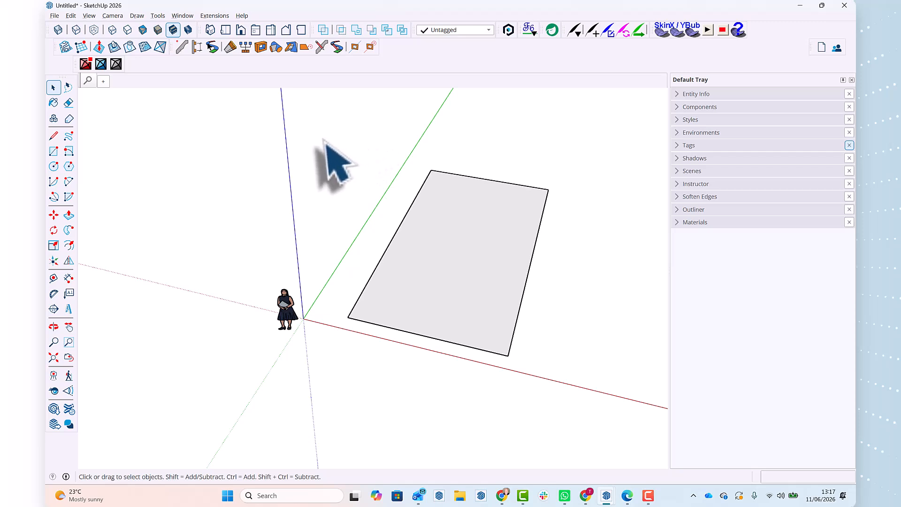
left_click_drag(322, 140, 518, 360)
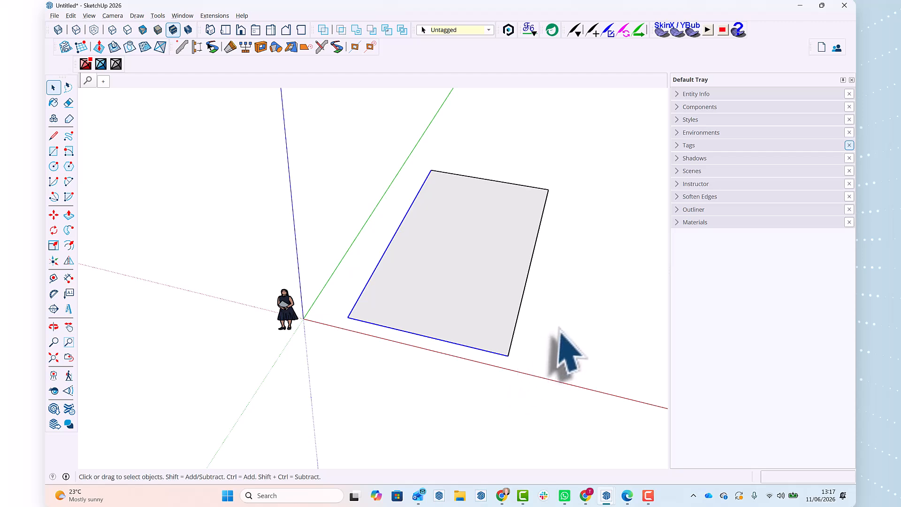
left_click_drag(427, 139, 587, 387)
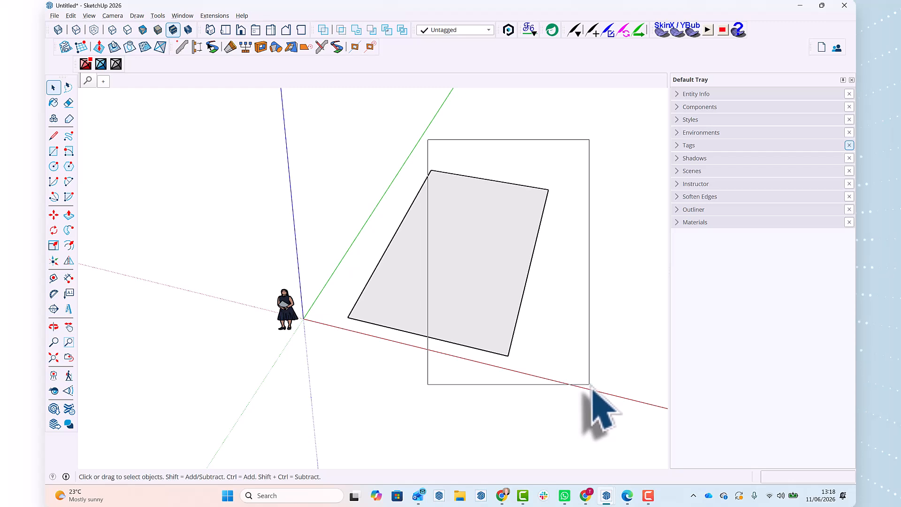
left_click_drag(589, 383, 590, 384)
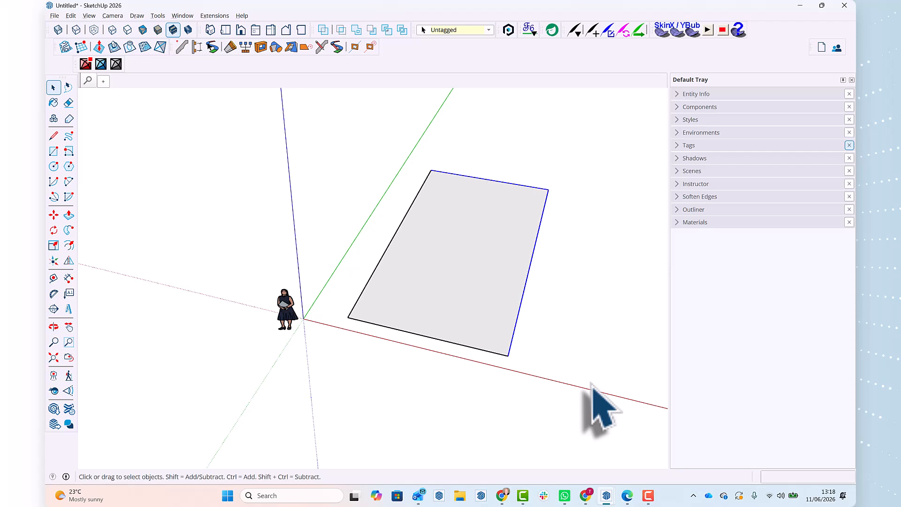
left_click(584, 368)
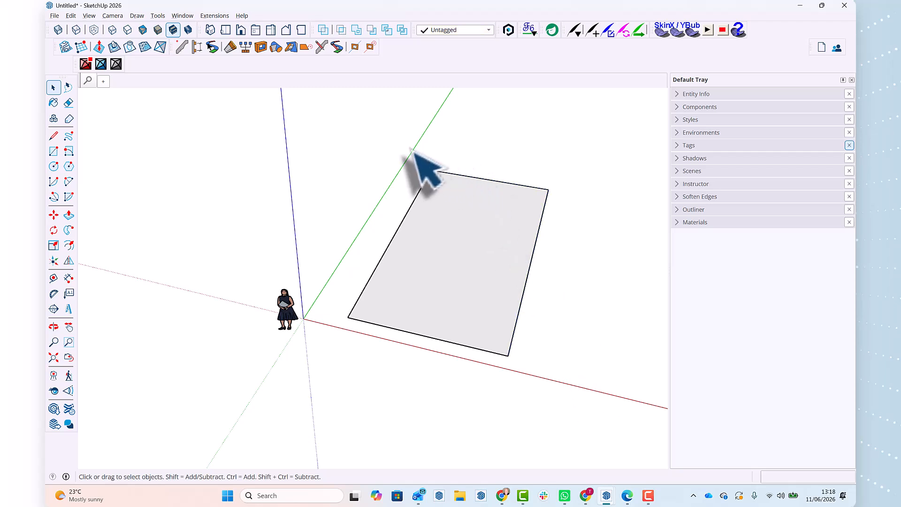
- Select only the rectangle's far short edge with an enclosing window, replace it with the near short edge, and clear the selection
left_click_drag(416, 146, 611, 278)
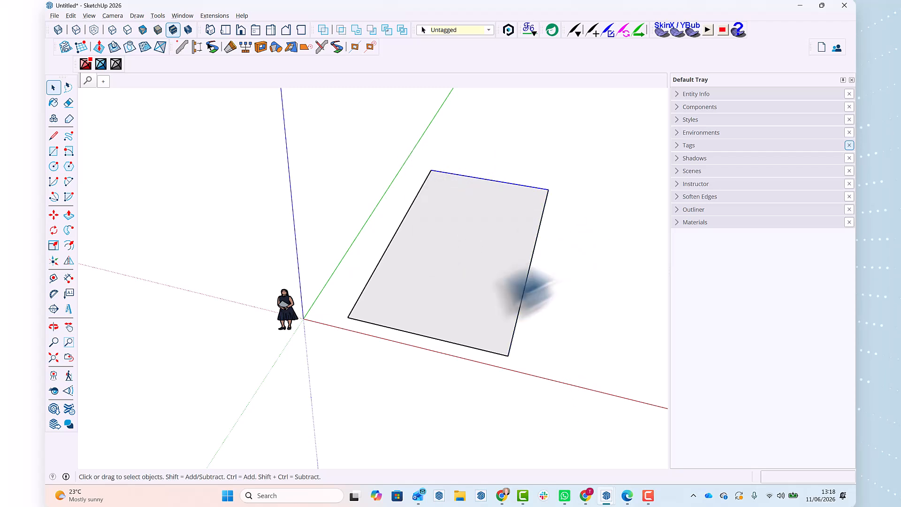
left_click_drag(334, 305, 559, 378)
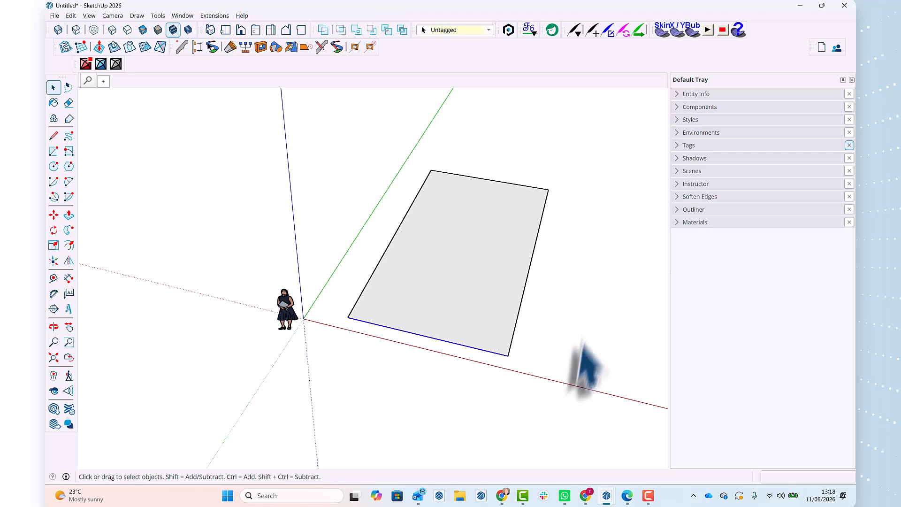
left_click(583, 357)
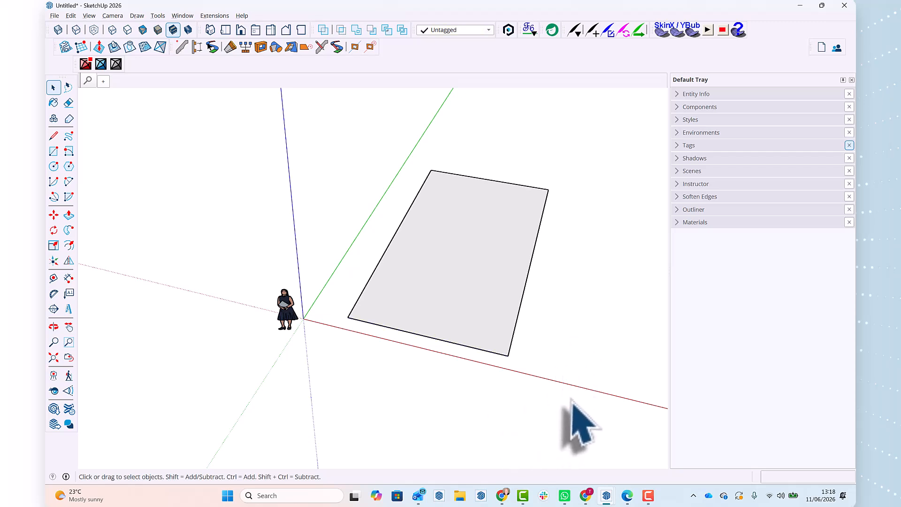
- Select the face, far short edge and adjoining long edge with a crossing window over their shared corner, and clear the selection
left_click_drag(572, 402, 580, 361)
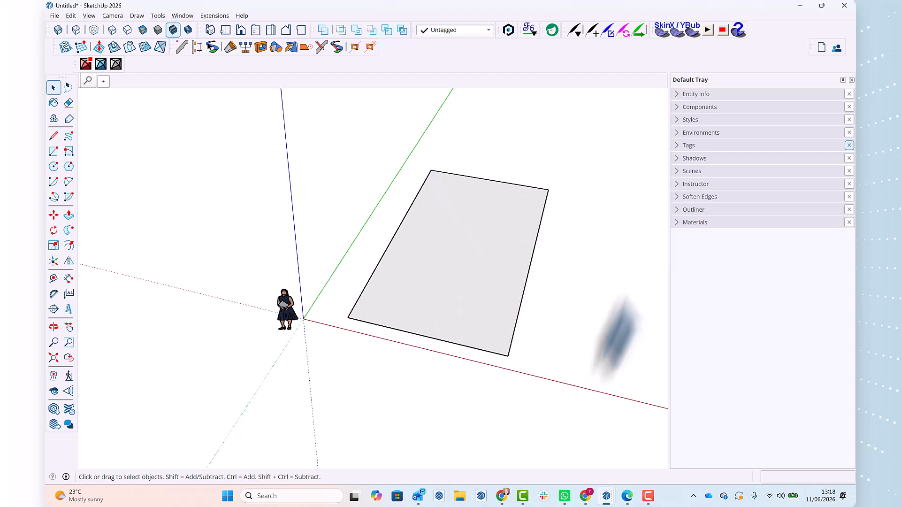
left_click_drag(606, 136, 586, 303)
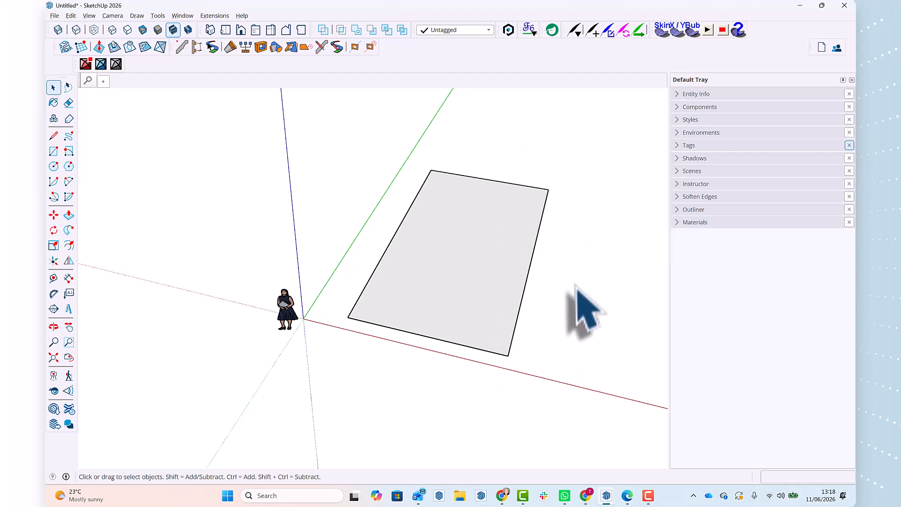
left_click_drag(573, 285, 543, 177)
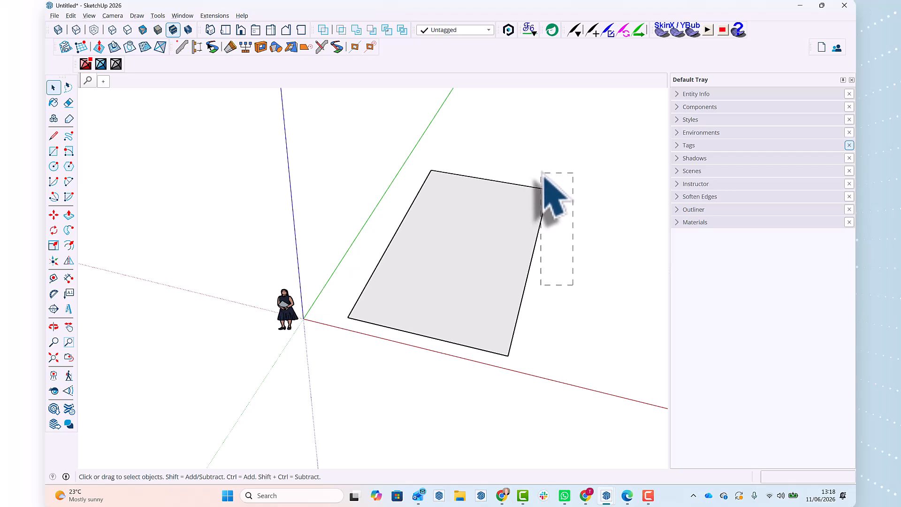
left_click_drag(538, 169, 535, 167)
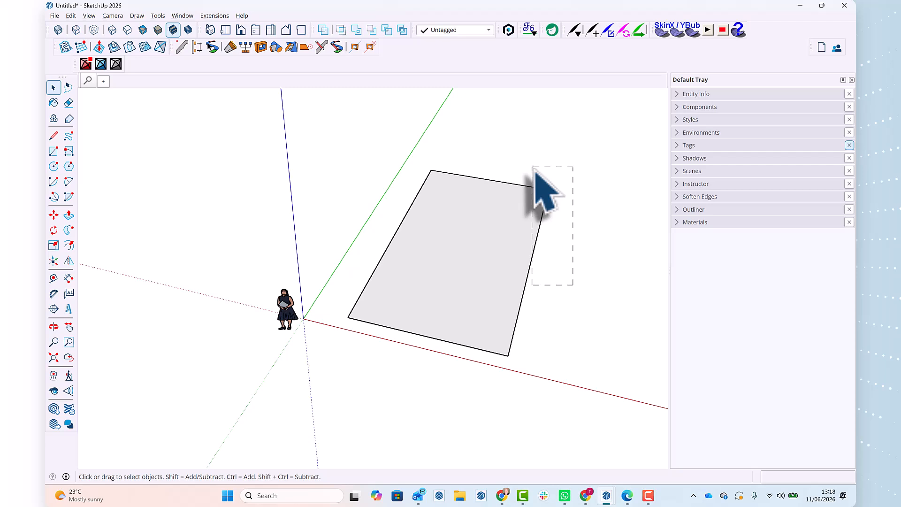
left_click_drag(533, 168, 533, 174)
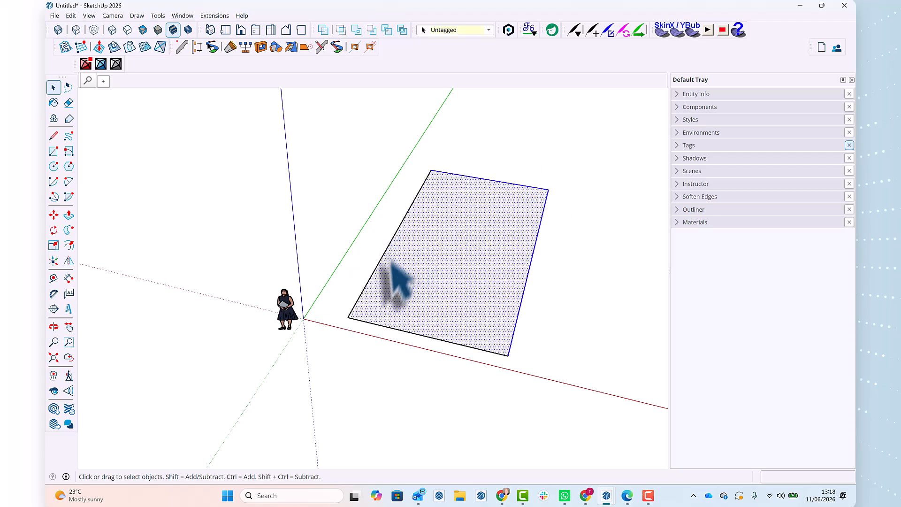
left_click(582, 357)
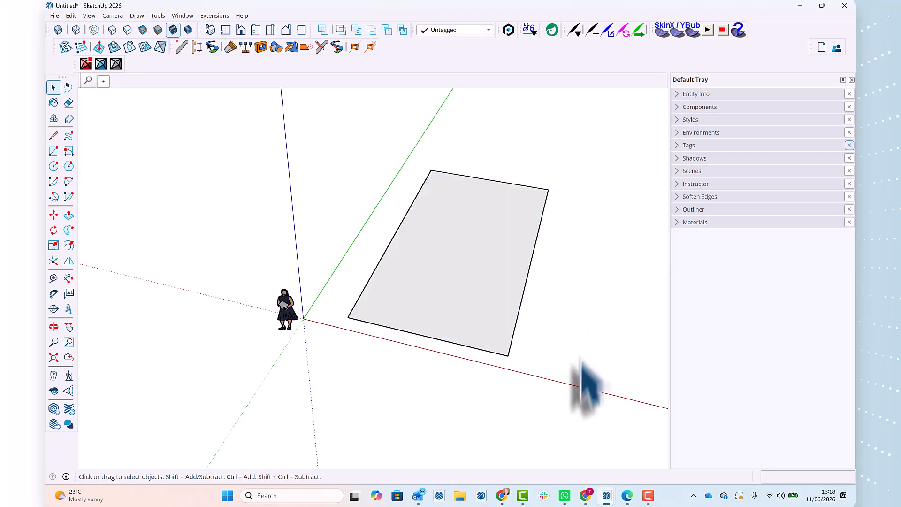
- Select the whole rectangle with a crossing window, deselect it, make another window selection in the enclosing direction, and clear that too
left_click_drag(577, 399, 417, 145)
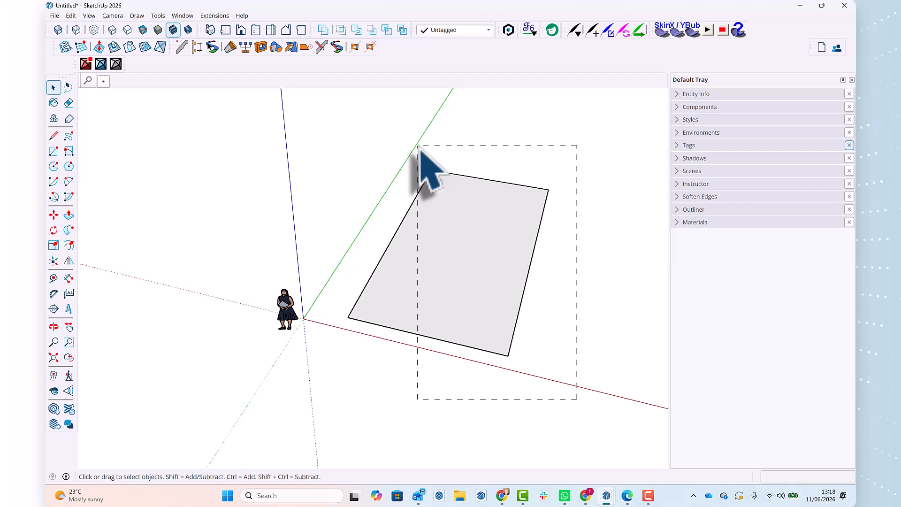
left_click_drag(418, 145, 418, 145)
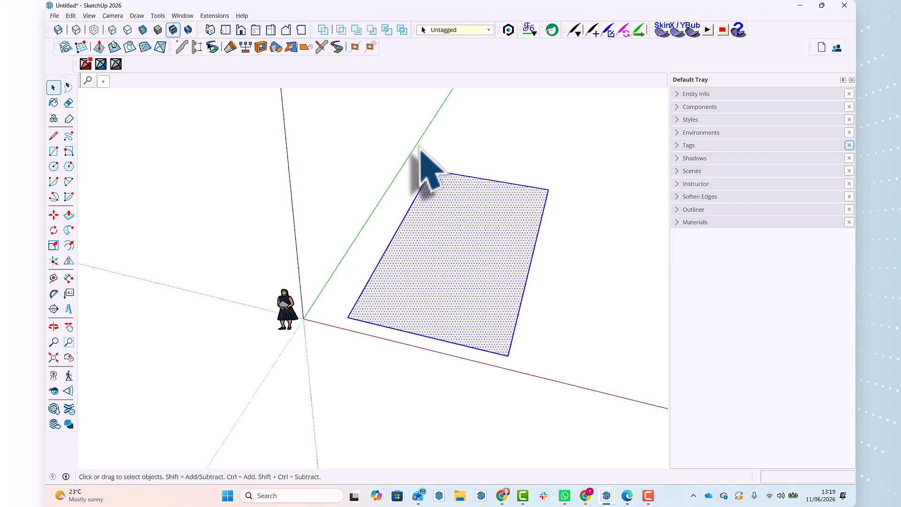
left_click(556, 244)
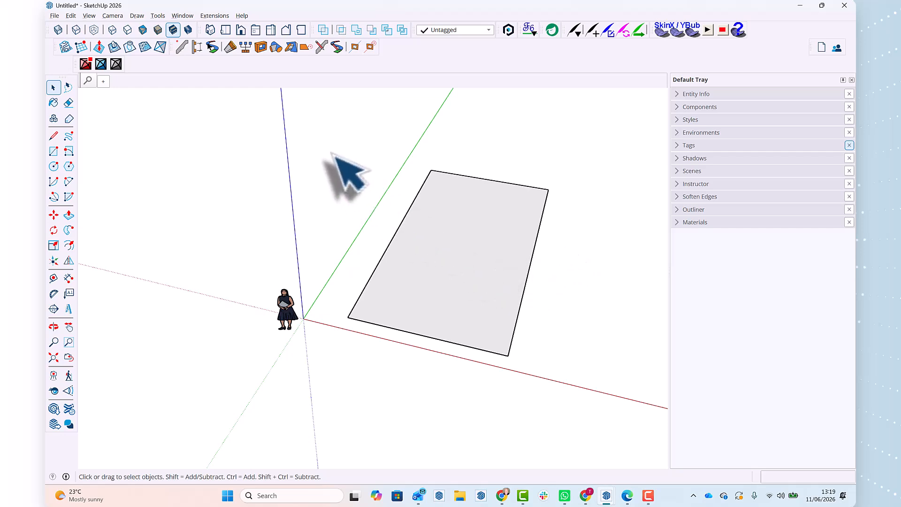
left_click_drag(315, 152, 483, 179)
left_click(592, 394)
left_click(566, 305)
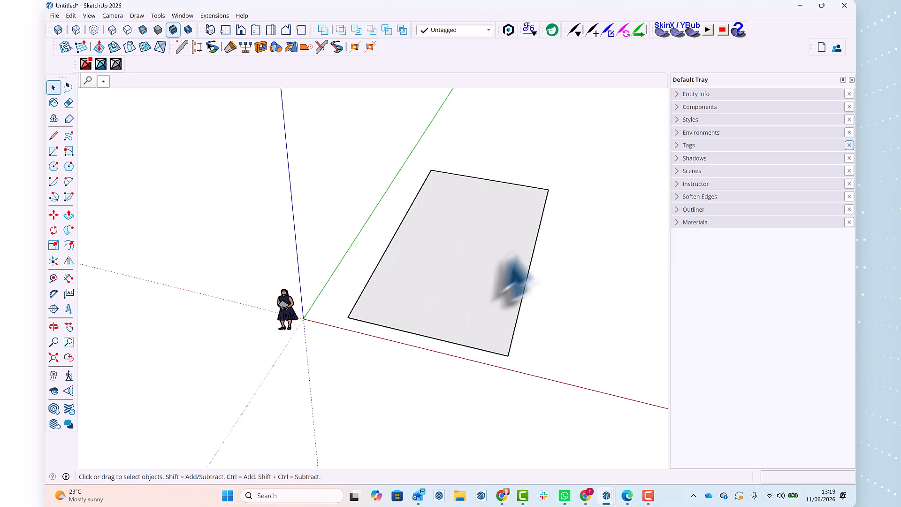
- Select the face together with its bounding edges directly on the face, clear the selection, and repeat it once before deselecting
scroll(512, 263, "down", 2)
scroll(491, 287, "up", 3)
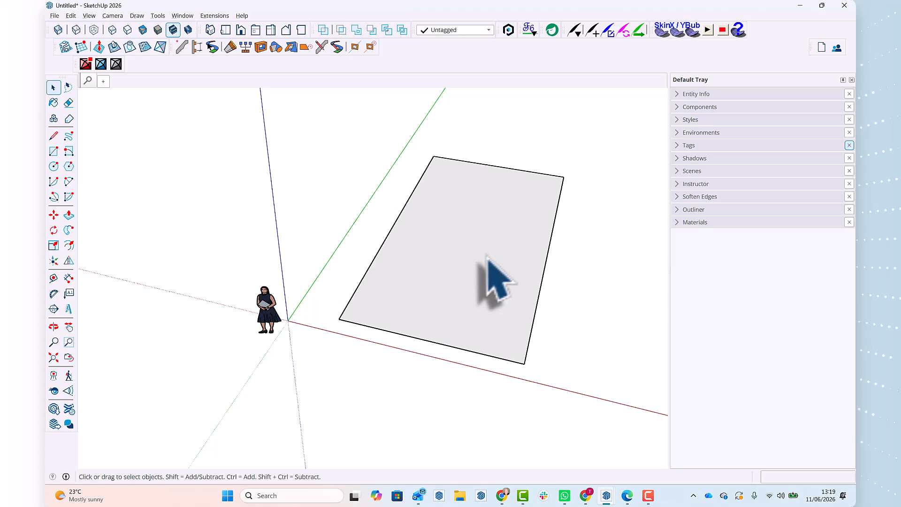
left_click(461, 284)
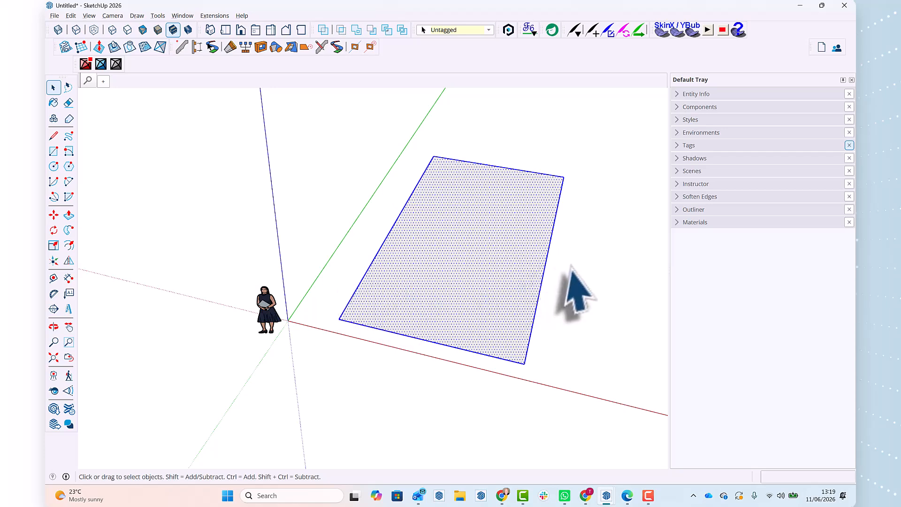
left_click(563, 277)
left_click(486, 276)
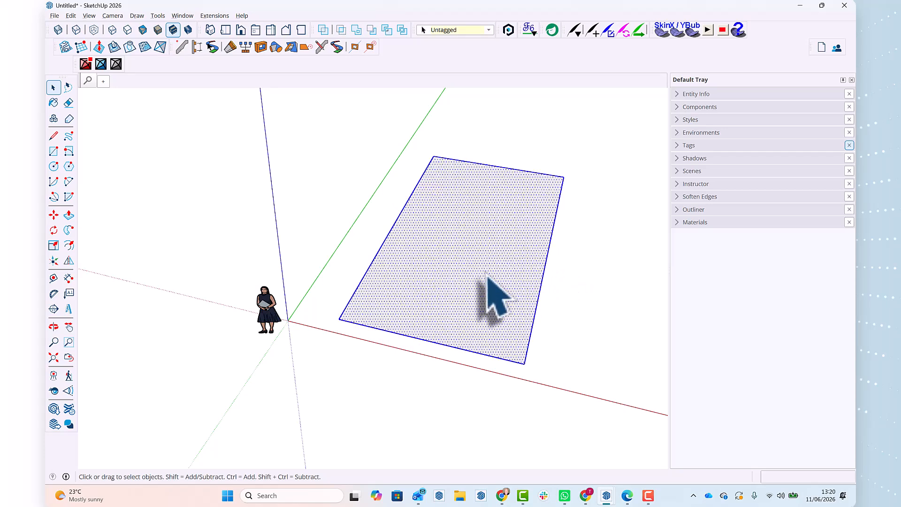
left_click(554, 283)
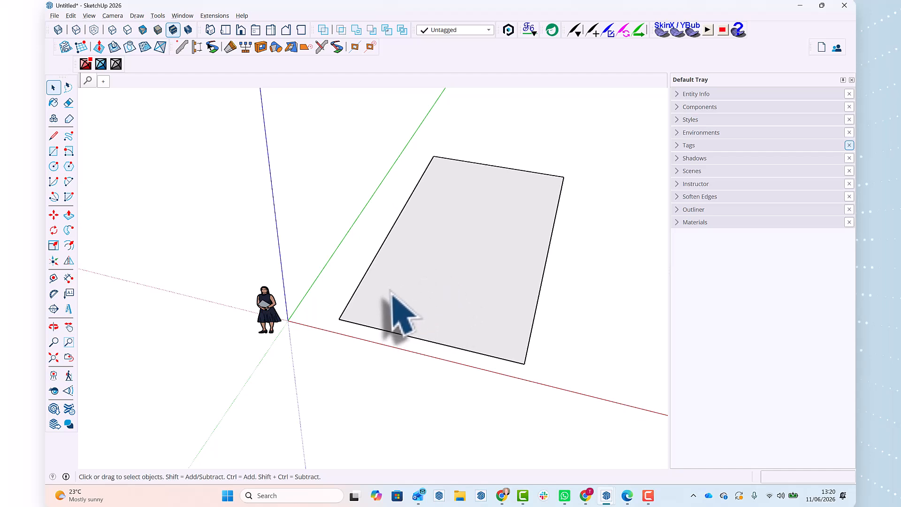
- Place a guide line parallel to the rectangle's near short edge, offset 1000 mm inward with the Tape Measure tool
scroll(323, 286, "down", 2)
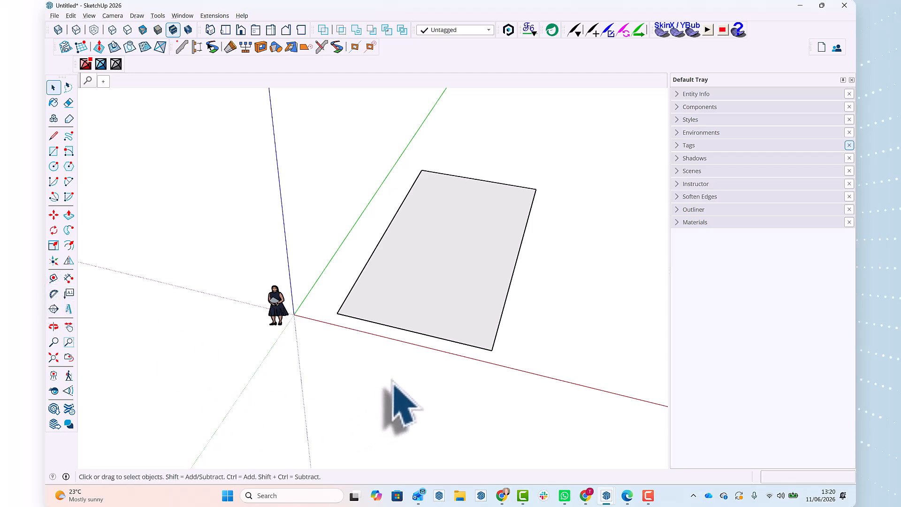
key("t")
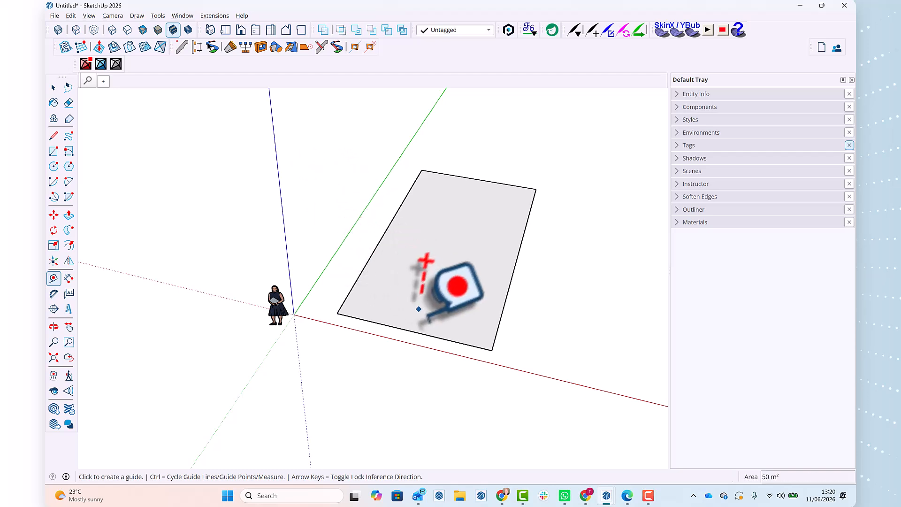
left_click(385, 325)
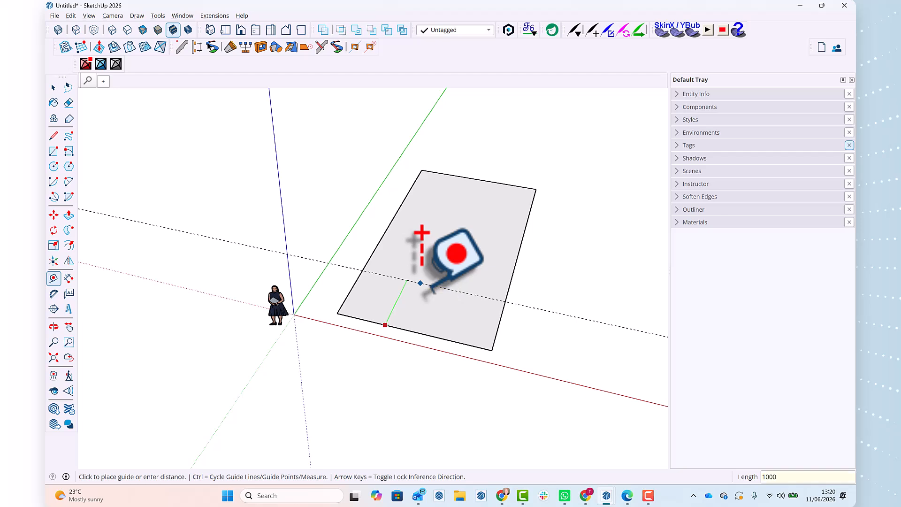
key("Return")
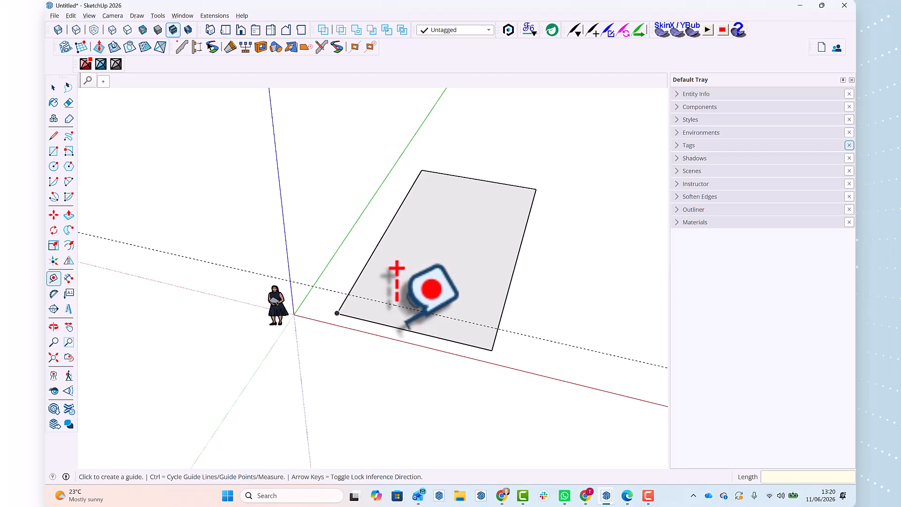
- Draw a line along the guide between its intersections with the two long edges, splitting the rectangle's face
key("l")
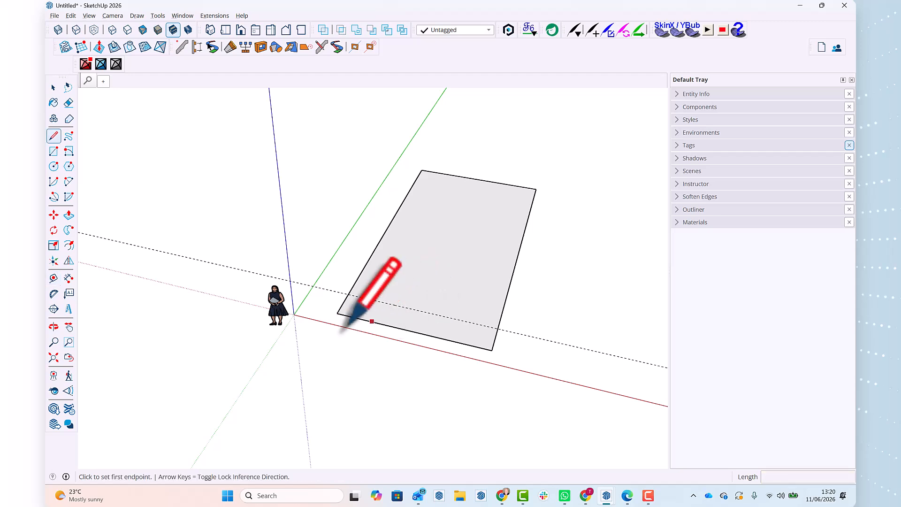
left_click(348, 294)
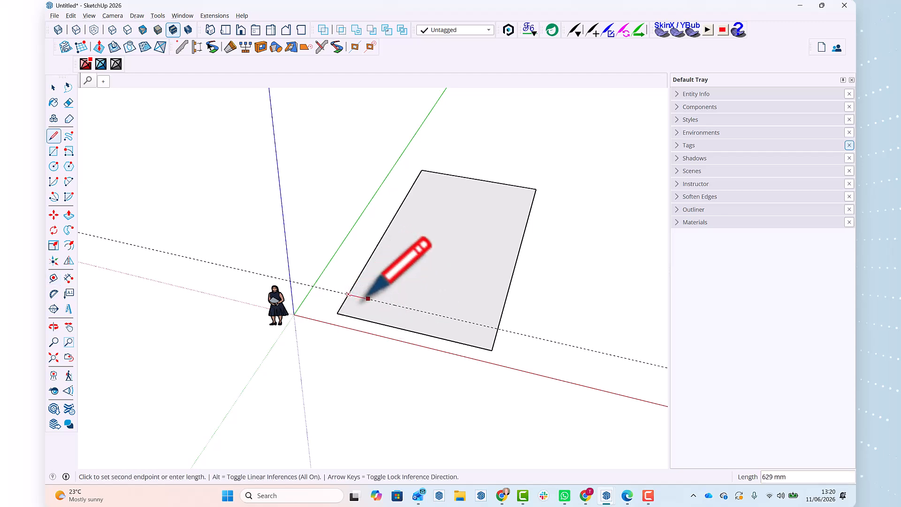
left_click(498, 329)
key("space")
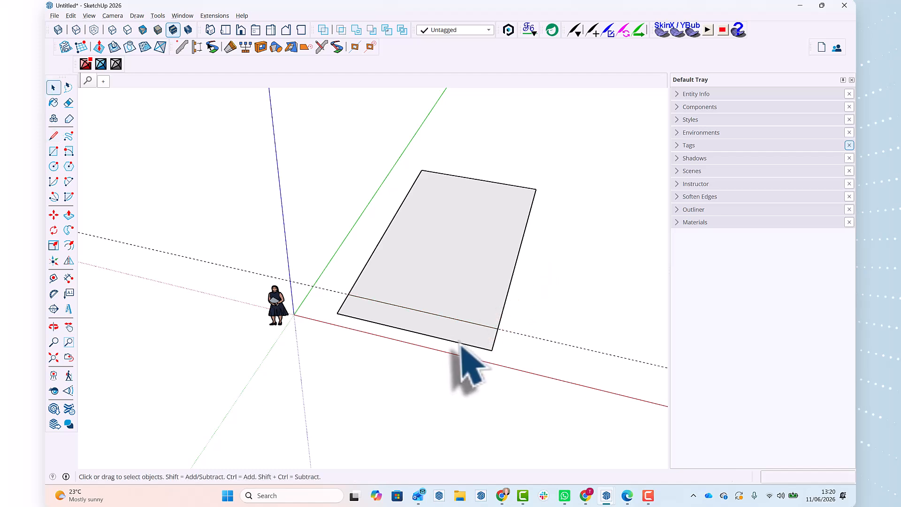
- Select the narrow strip face and the larger remaining face in turn to check the split, and clear the selection
left_click(439, 331)
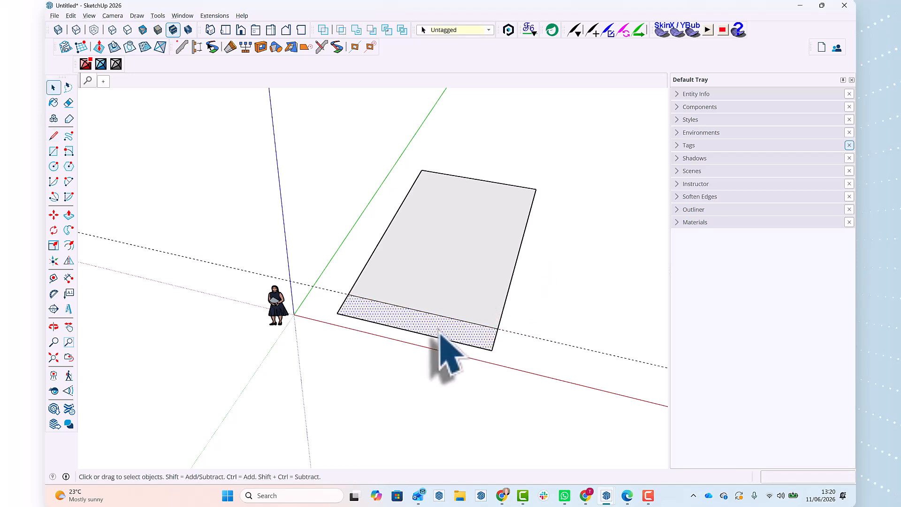
left_click(445, 285)
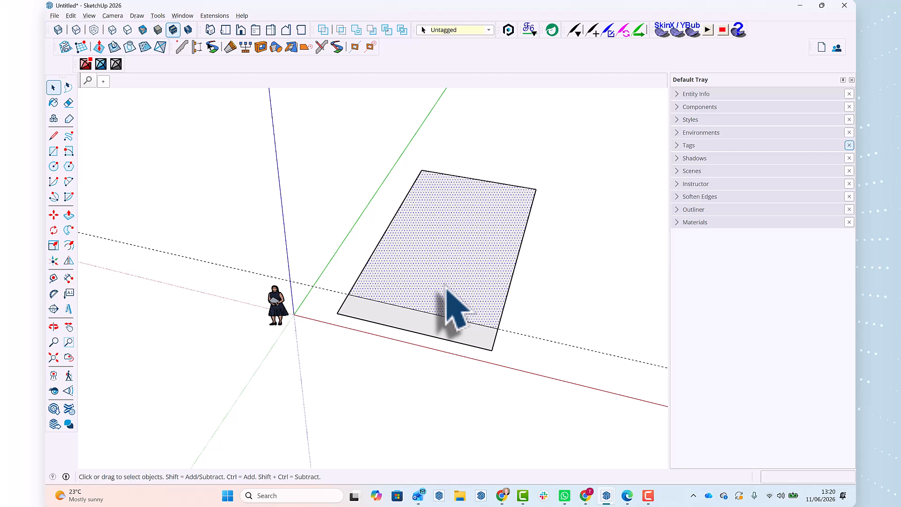
left_click(575, 301)
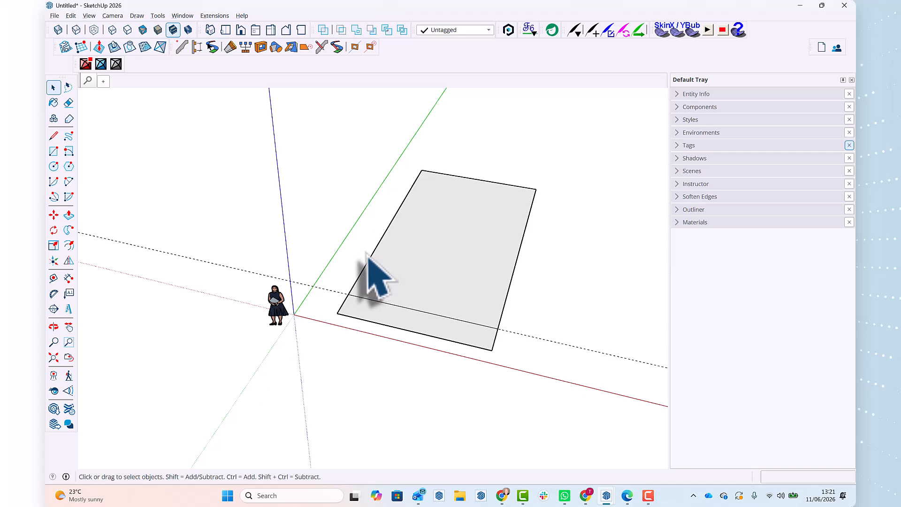
- Place a guide line parallel to the long edge nearest the green axis, offset 1000 mm into the rectangle
key("t")
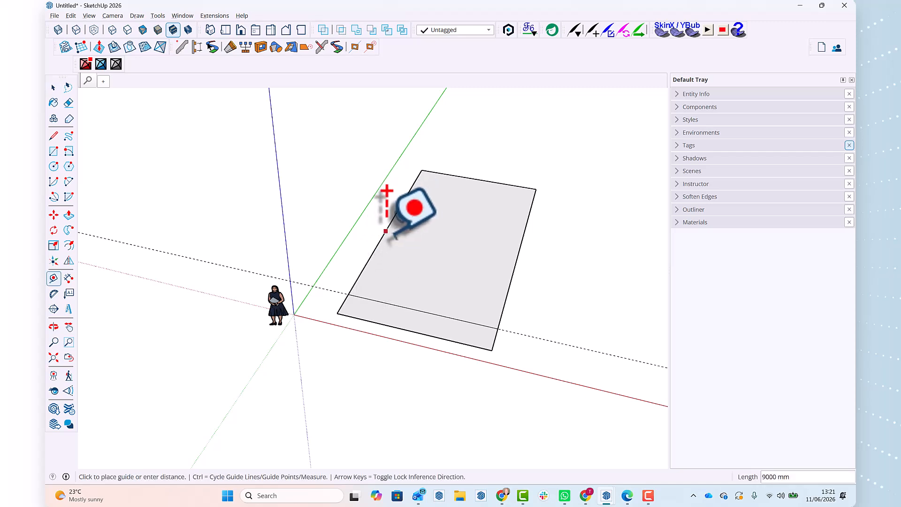
left_click(386, 231)
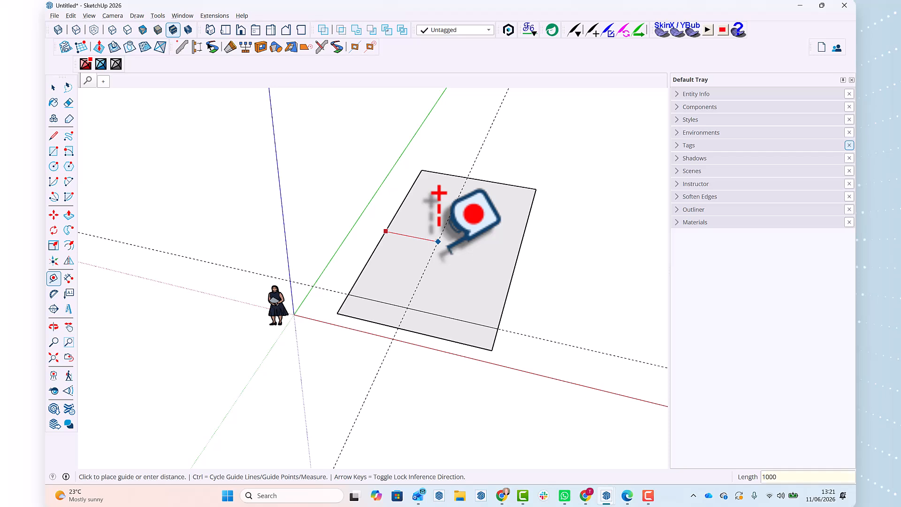
key("Return")
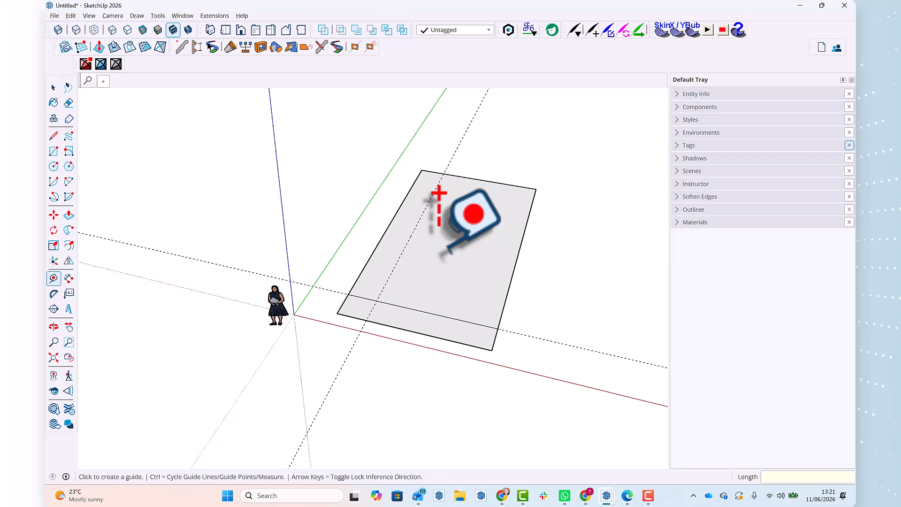
- Draw a line along the lengthwise guide from the guides' intersection to the rectangle's far short edge
key("l")
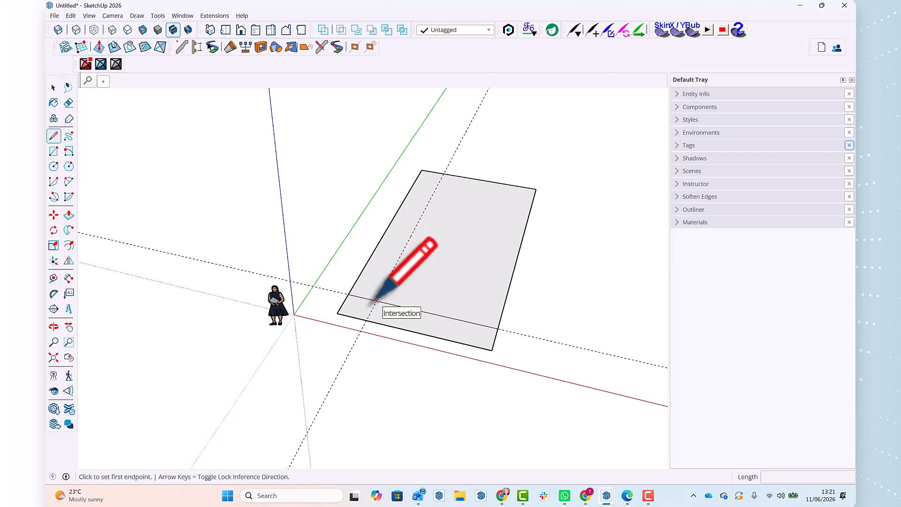
left_click(376, 300)
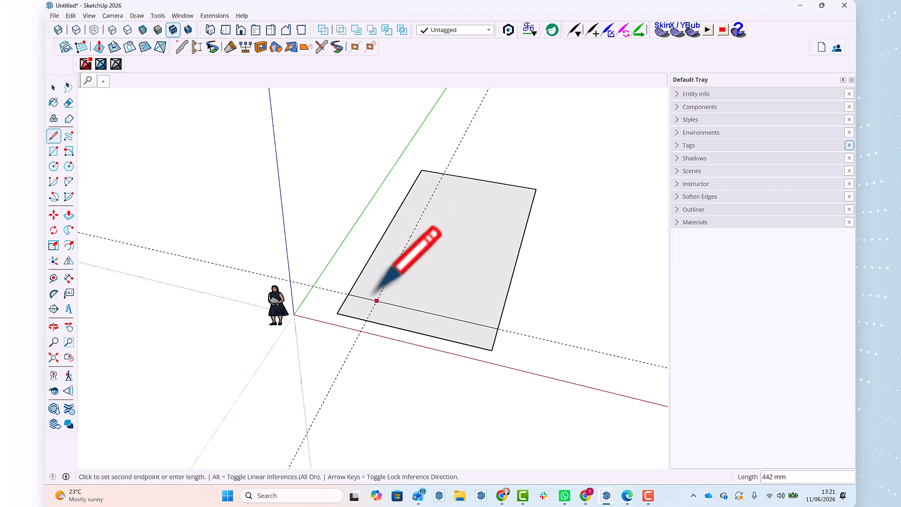
left_click(443, 174)
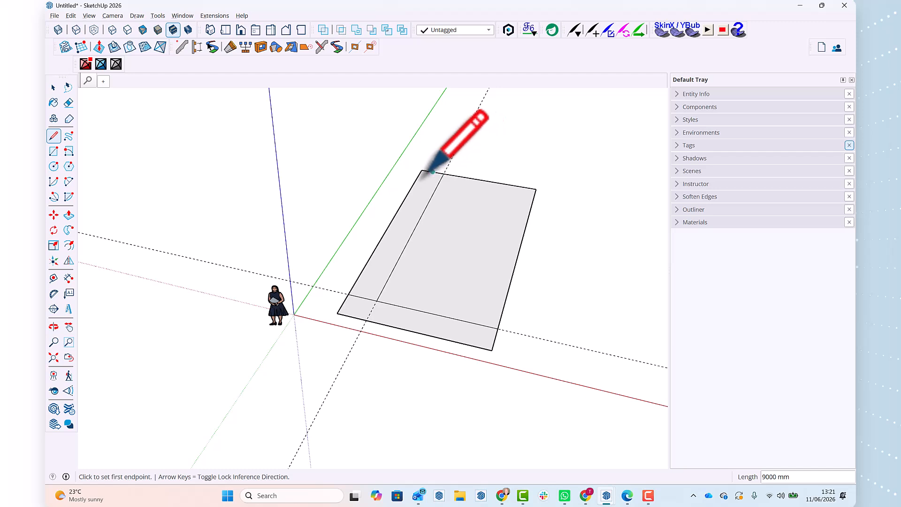
- Select the long strip, the large face and the short-edge strip in turn to check the split, and clear the selection
key("space")
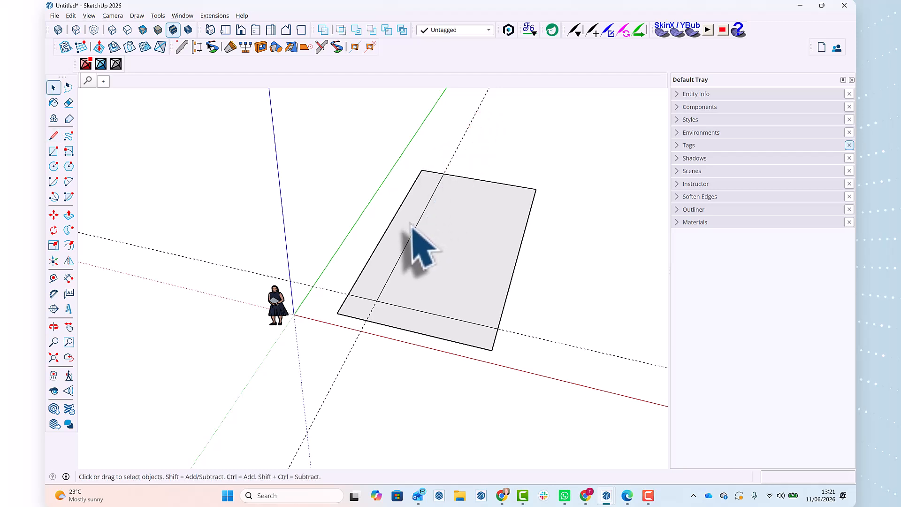
left_click(410, 225)
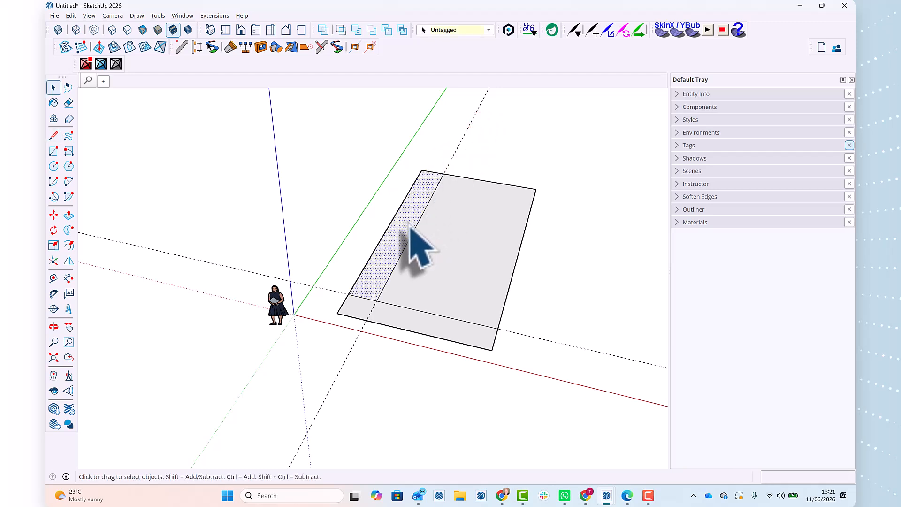
left_click(458, 239)
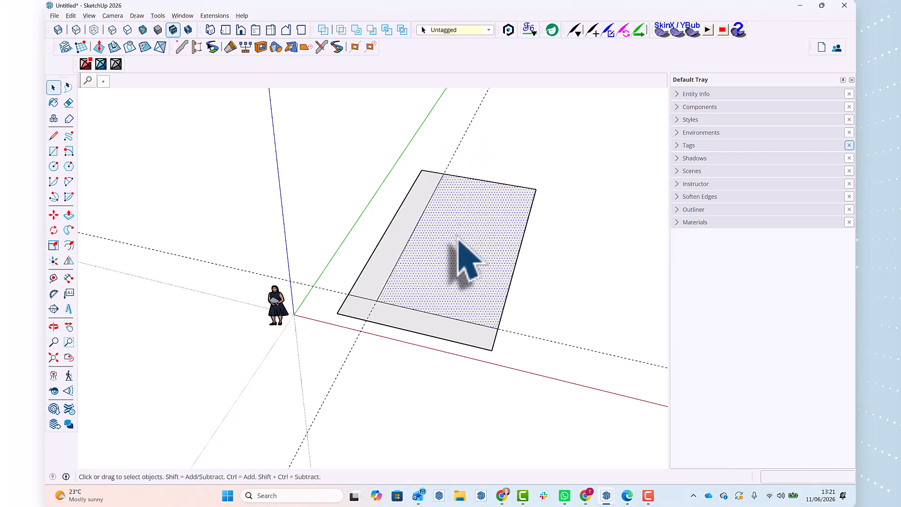
left_click(424, 328)
left_click(563, 253)
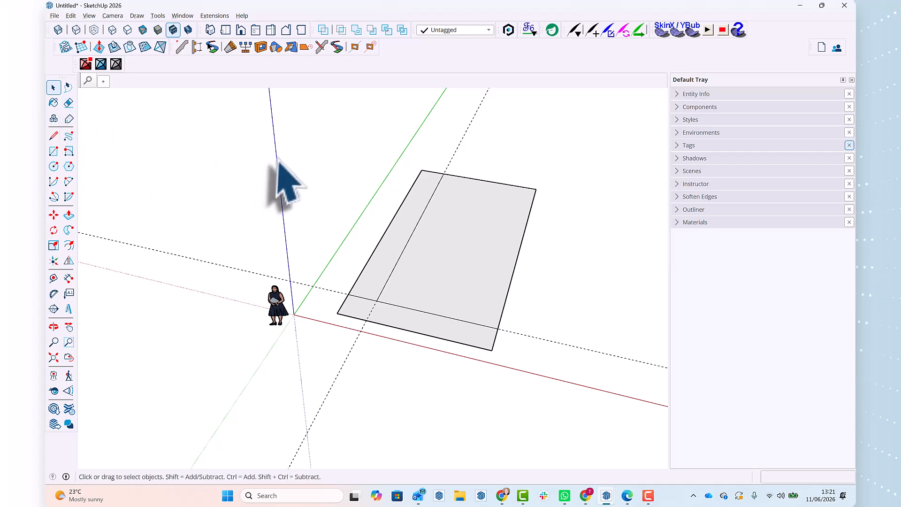
- Erase both guide lines, keeping the dividing lines on the rectangle
key("e")
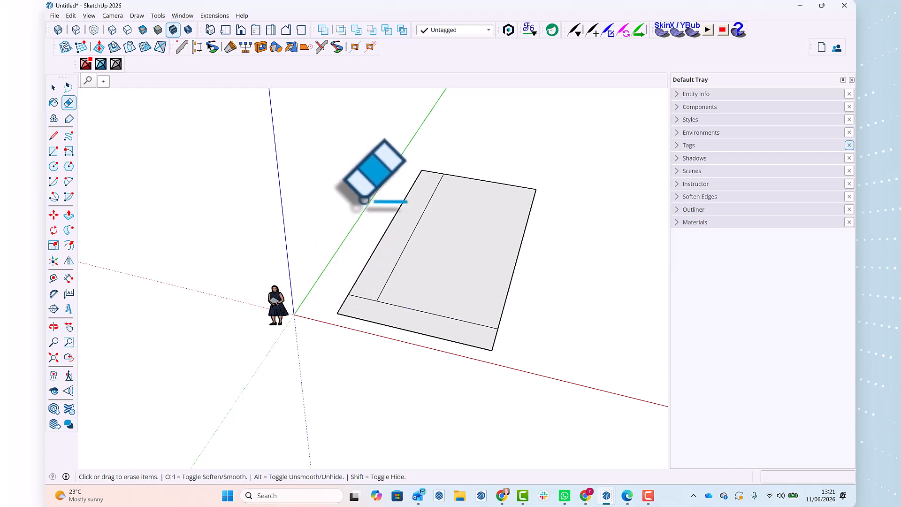
key("space")
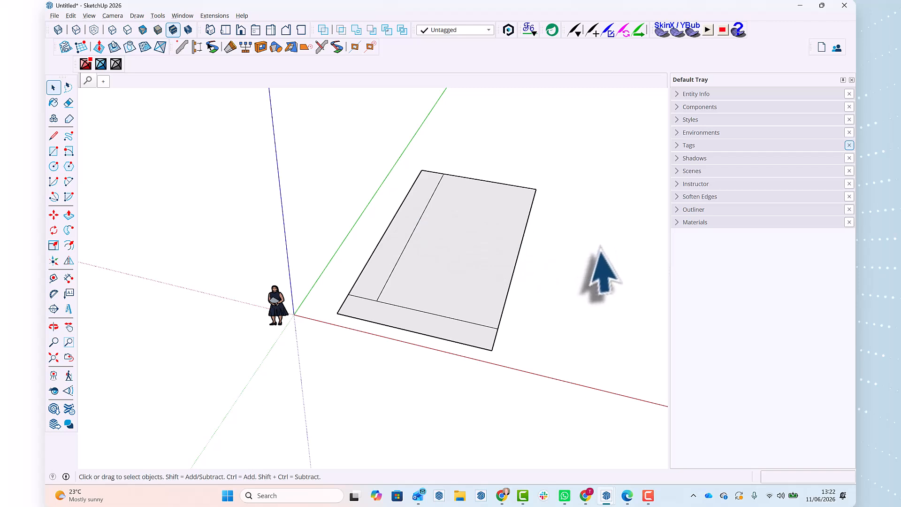
- Draw a two-point arc from the crosswise dividing line into the large face, with a bulge of about 328 mm
key("a")
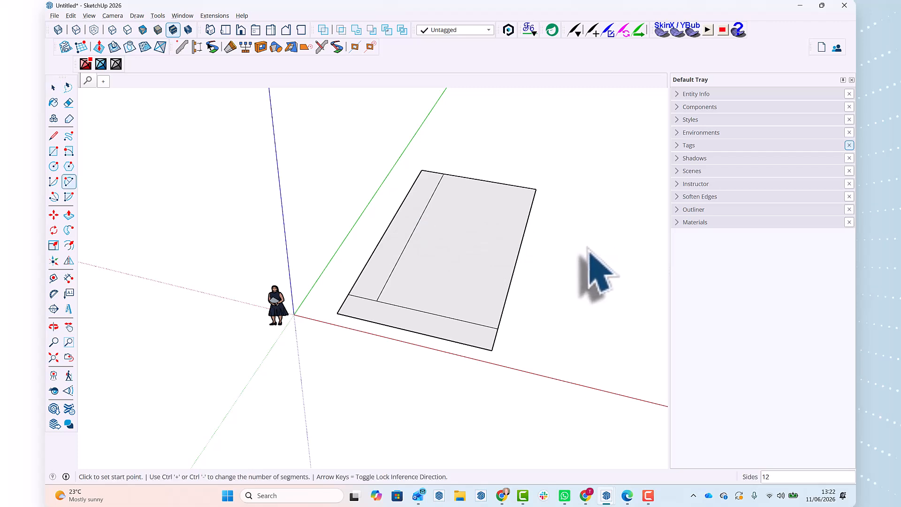
left_click(470, 322)
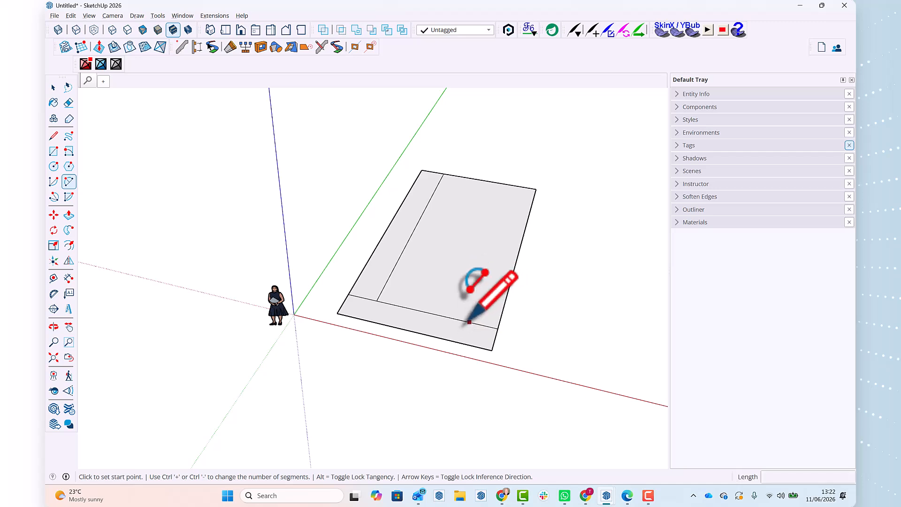
left_click(502, 251)
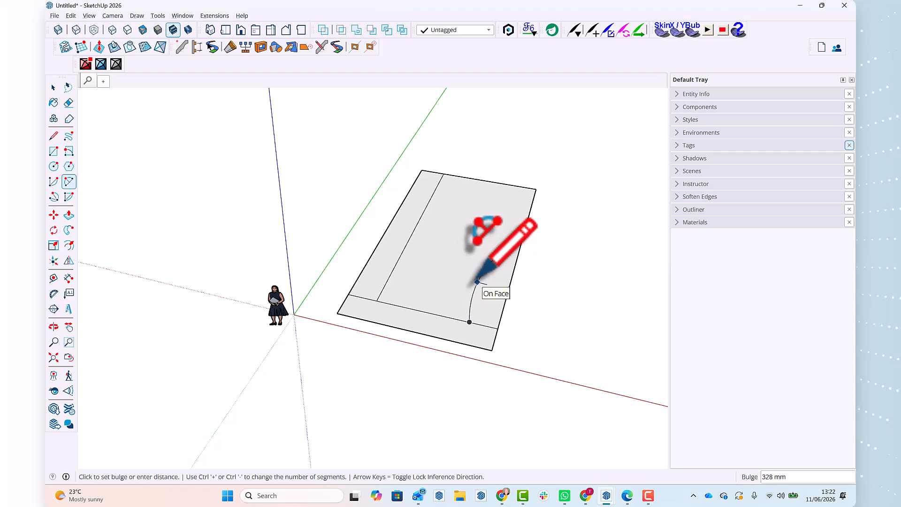
left_click(478, 282)
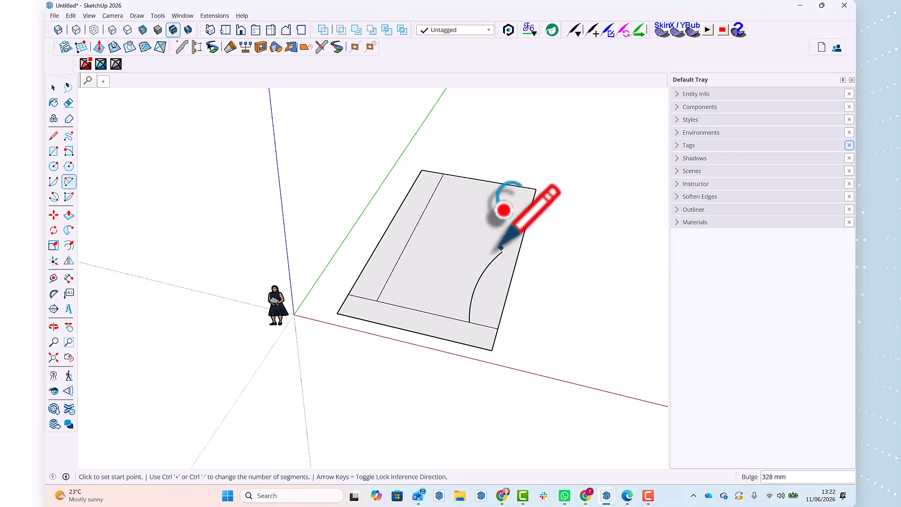
- Continue from the arc's end with an opposite-curving arc to the far short edge, with a bulge of about 331 mm
left_click(502, 252)
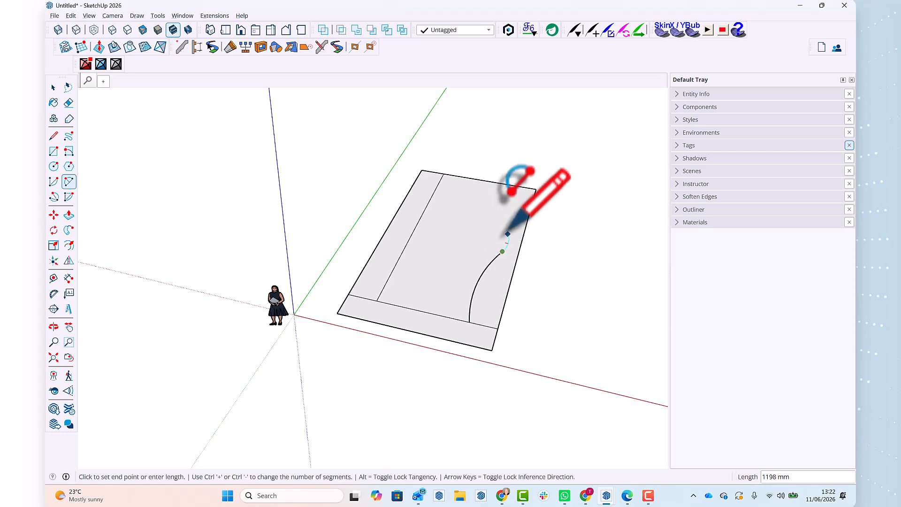
left_click(522, 187)
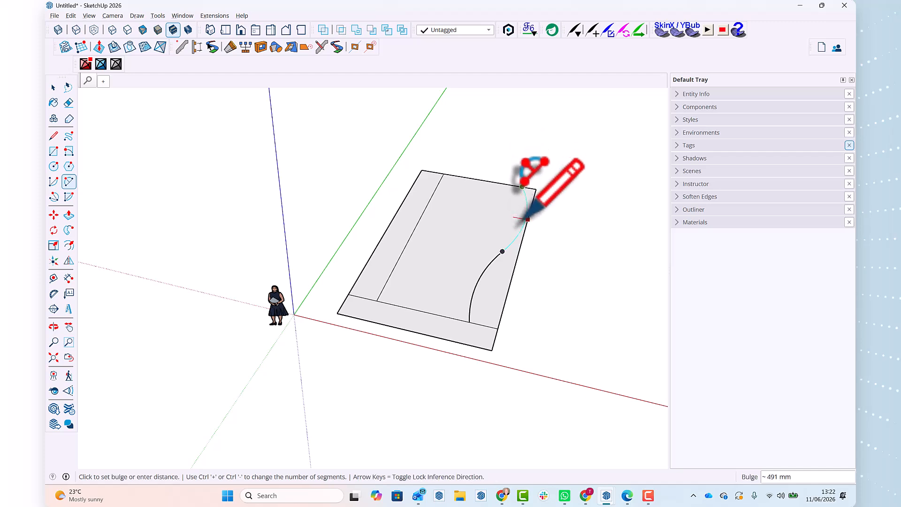
scroll(512, 229, "up", 3)
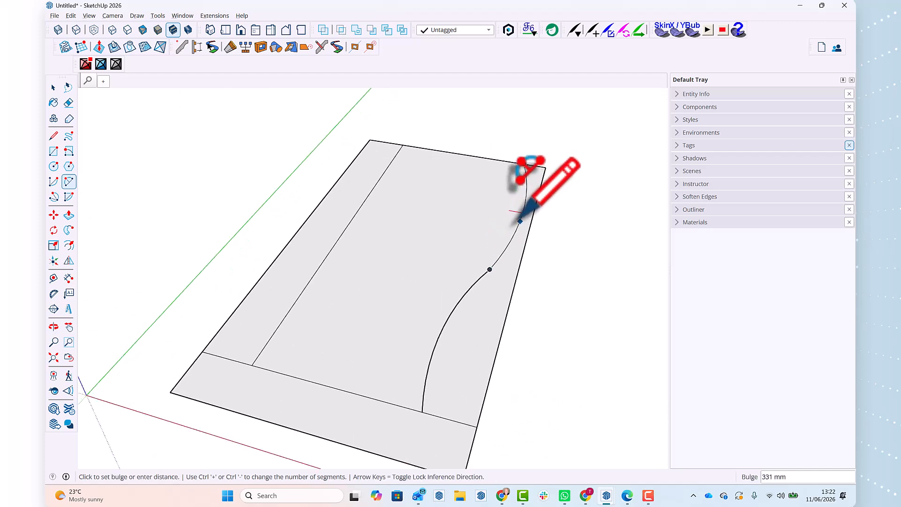
left_click(520, 221)
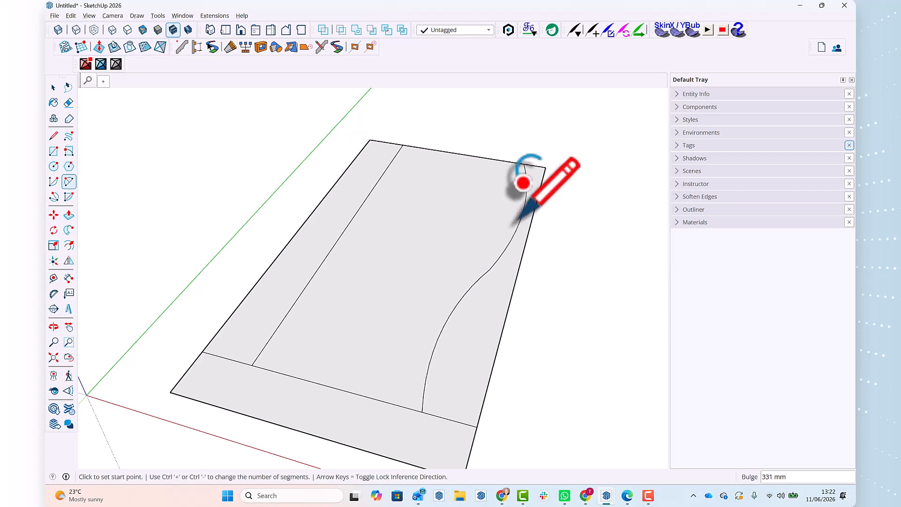
scroll(562, 275, "down", 3)
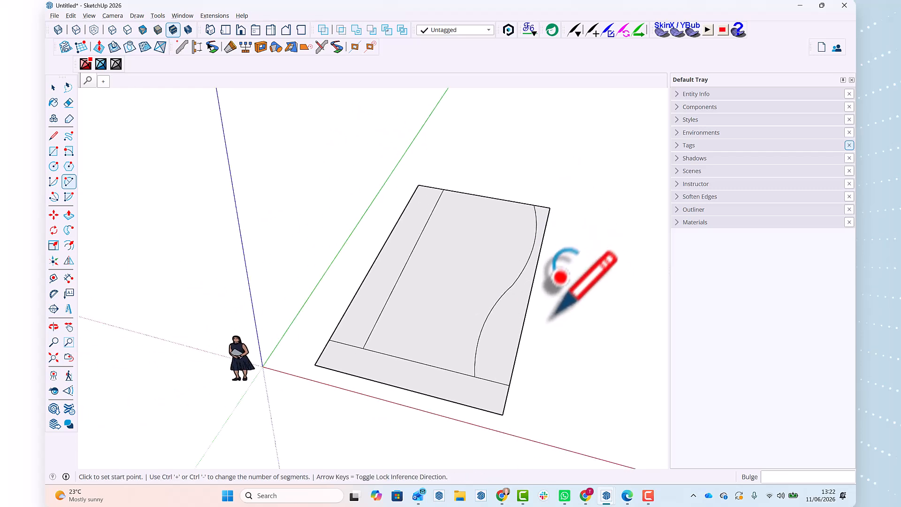
- Select each of the four faces in turn, starting with the curved one, to check the subdivision, and clear the selection
key("space")
left_click(517, 335)
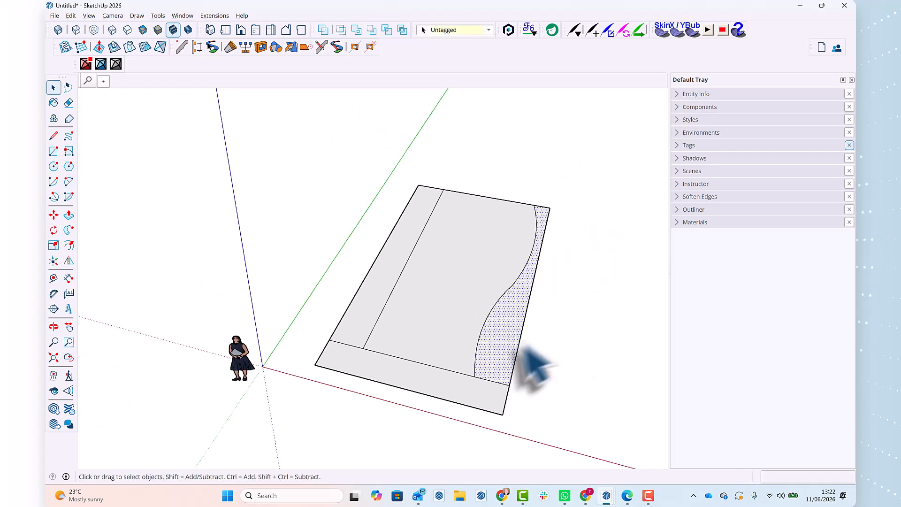
left_click(387, 277)
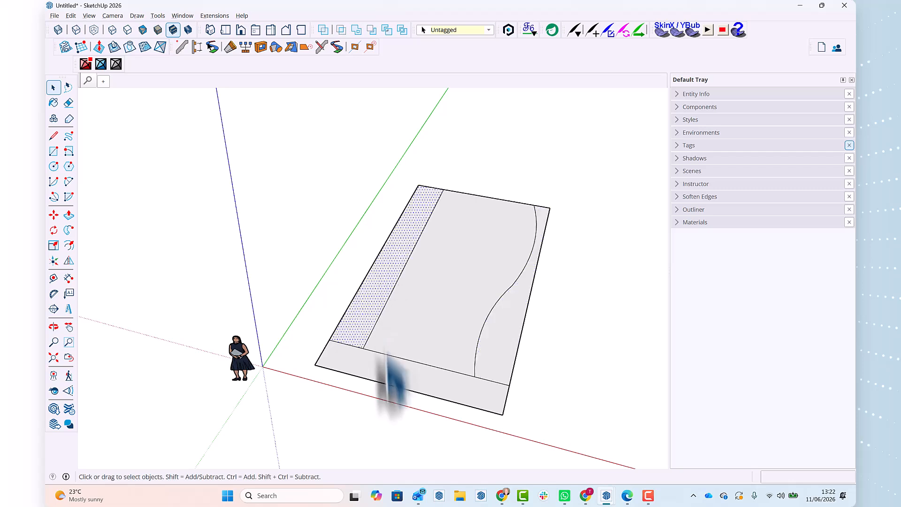
left_click(396, 376)
left_click(421, 332)
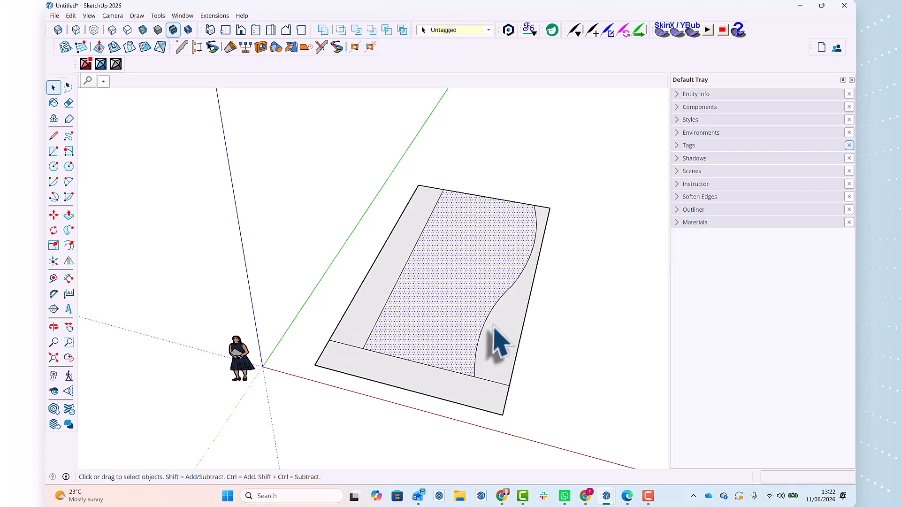
left_click(488, 347)
scroll(535, 328, "down", 2)
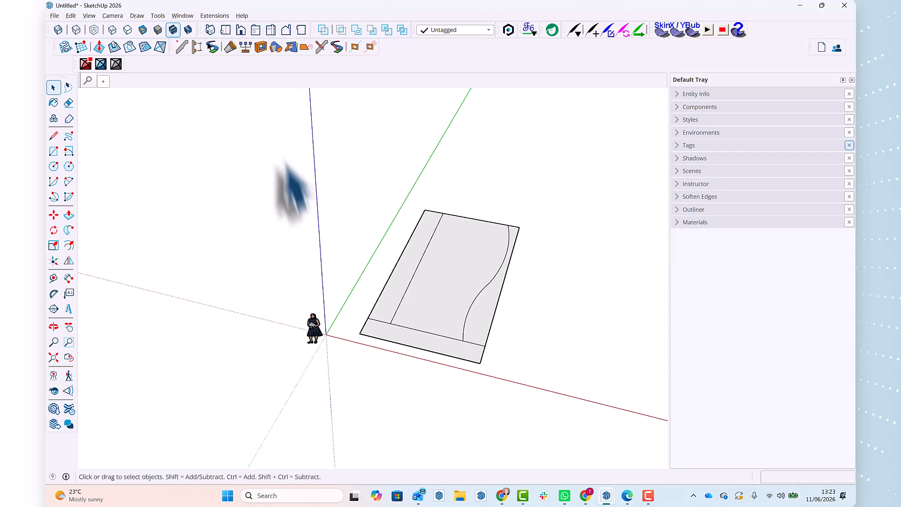
- Switch to the top view and frame the subdivided rectangle
left_click(226, 30)
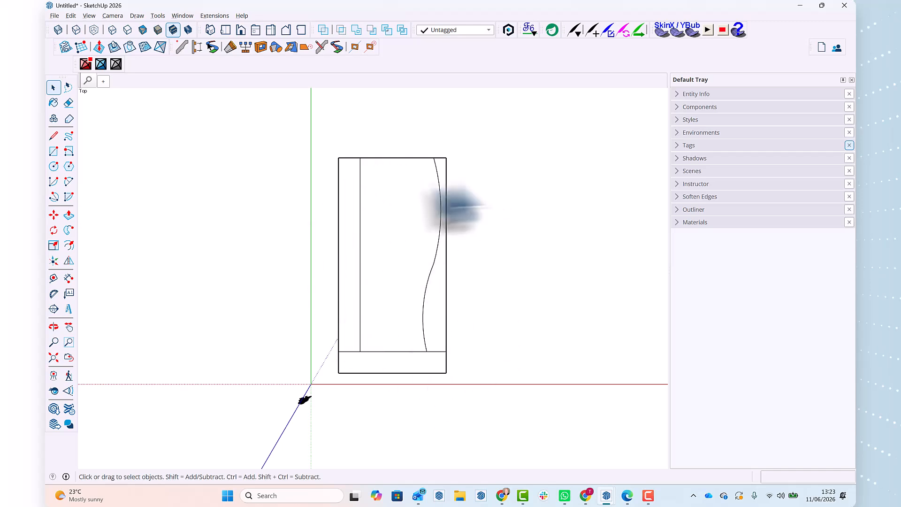
scroll(367, 344, "down", 1)
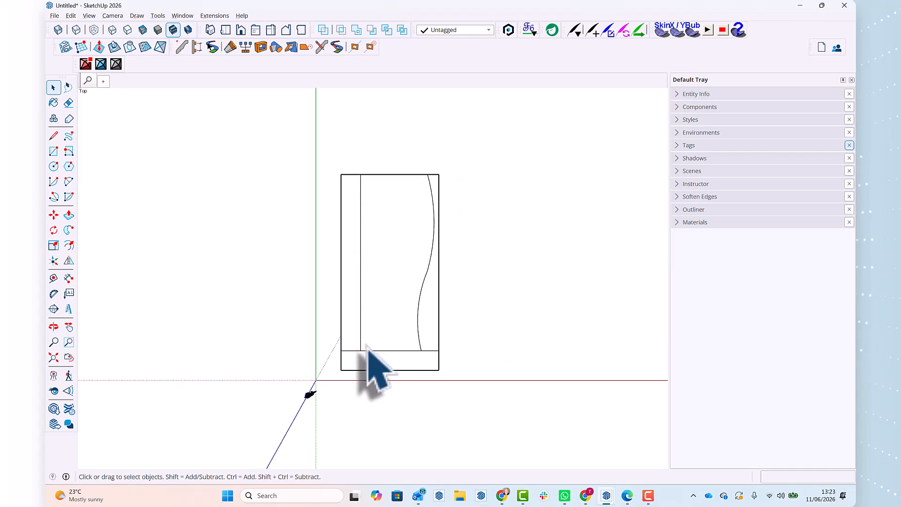
scroll(373, 368, "up", 2)
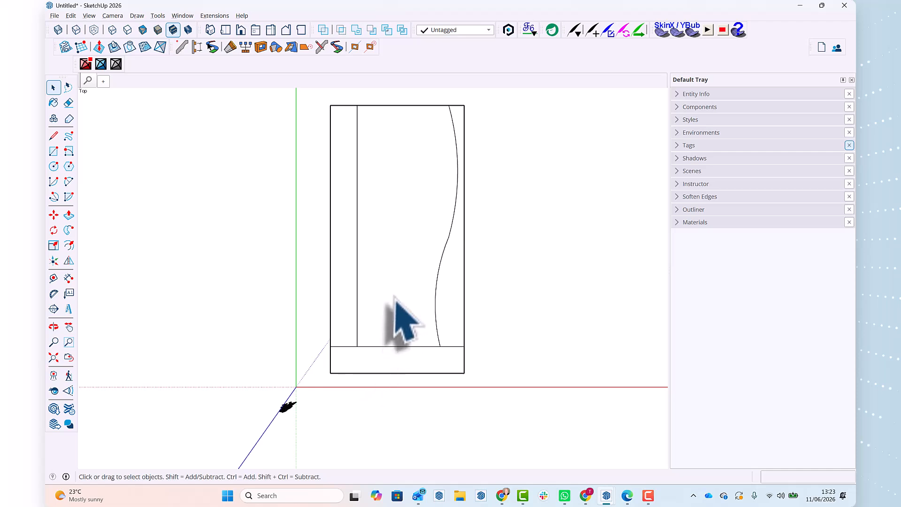
scroll(380, 282, "down", 2)
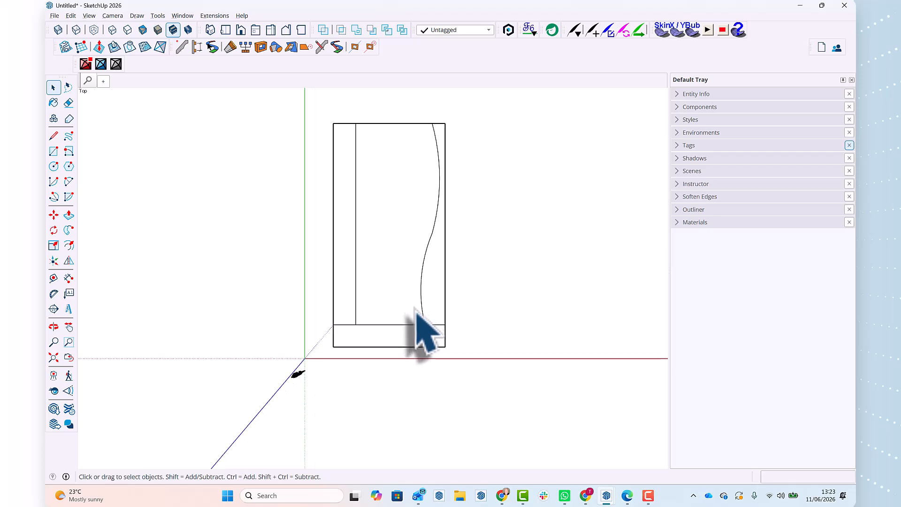
scroll(442, 157, "up", 3)
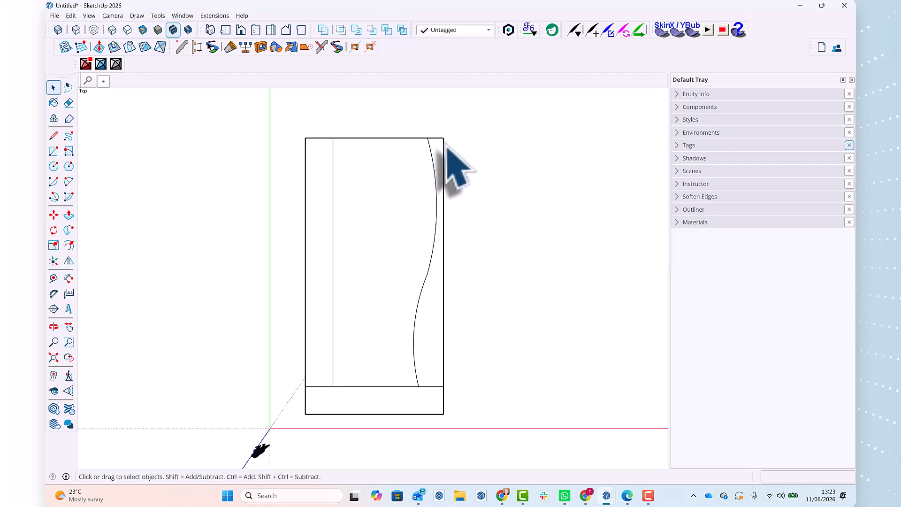
- Try to move the rectangle's far corner beside the curve slightly outward with the Move tool
key("m")
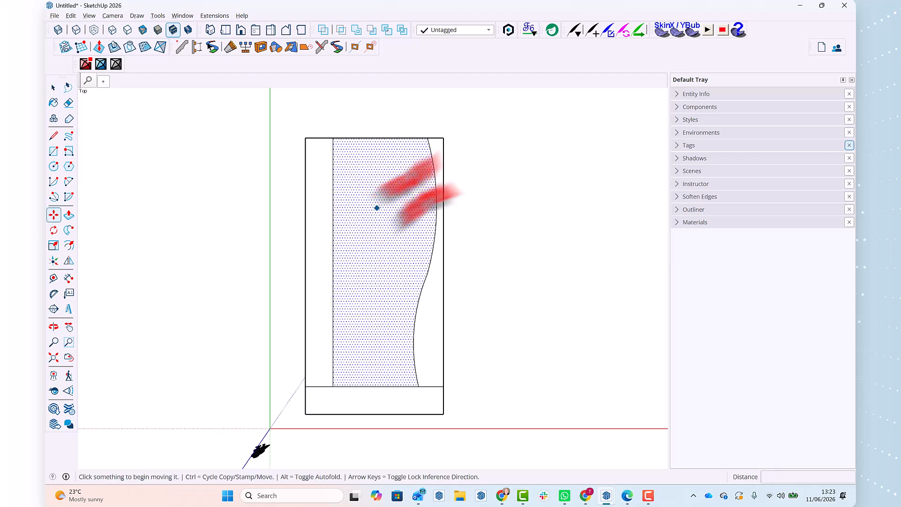
left_click(443, 138)
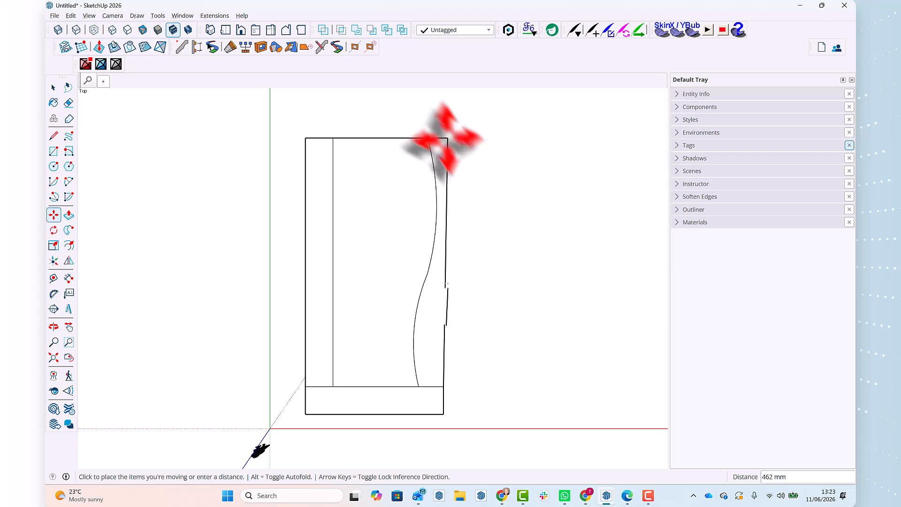
left_click(449, 141)
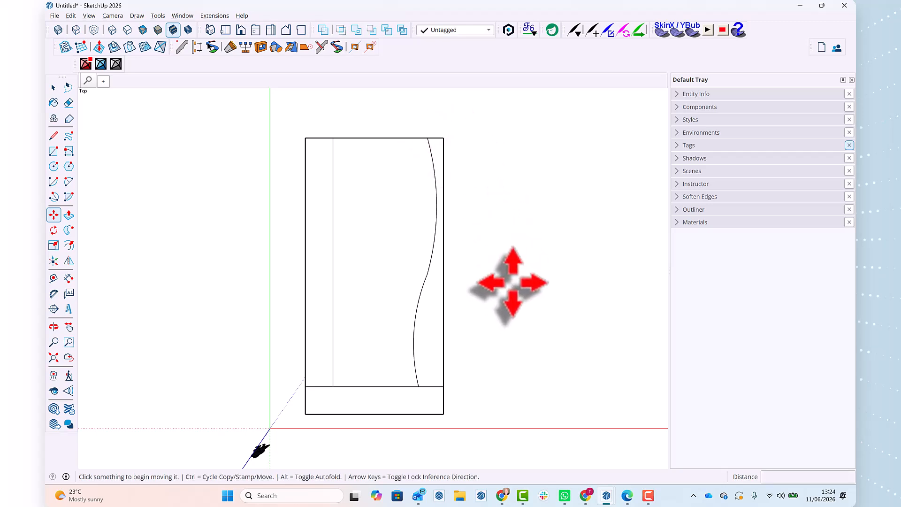
scroll(447, 322, "up", 1)
scroll(443, 332, "down", 2)
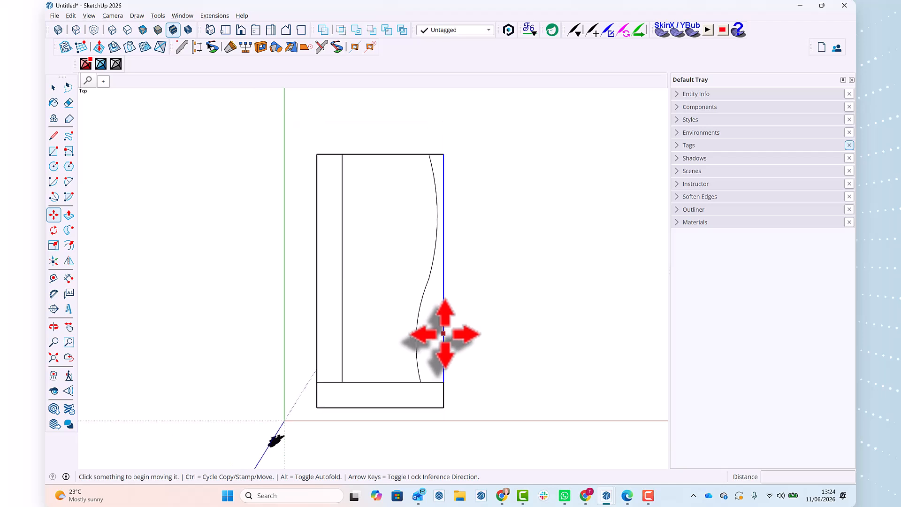
- Select the strip face nearest the red axis together with its bounding edges
key("space")
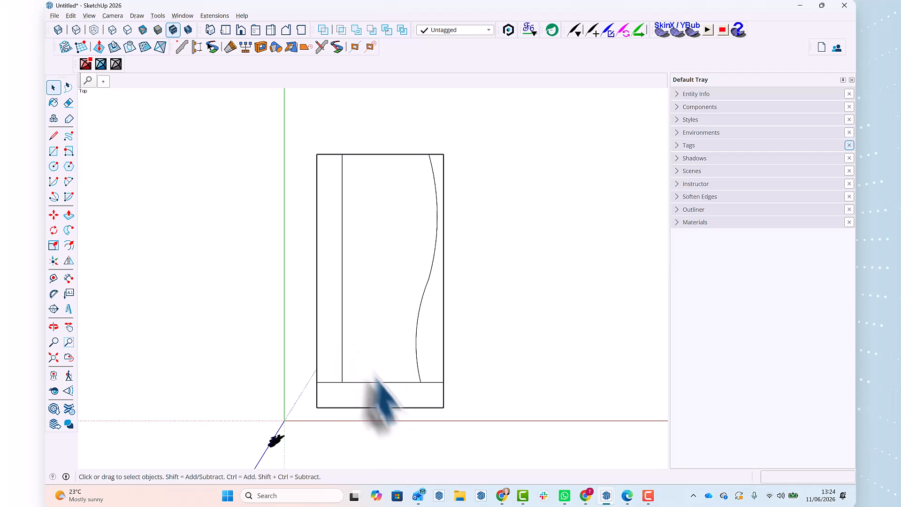
scroll(363, 286, "down", 2)
scroll(378, 352, "up", 4)
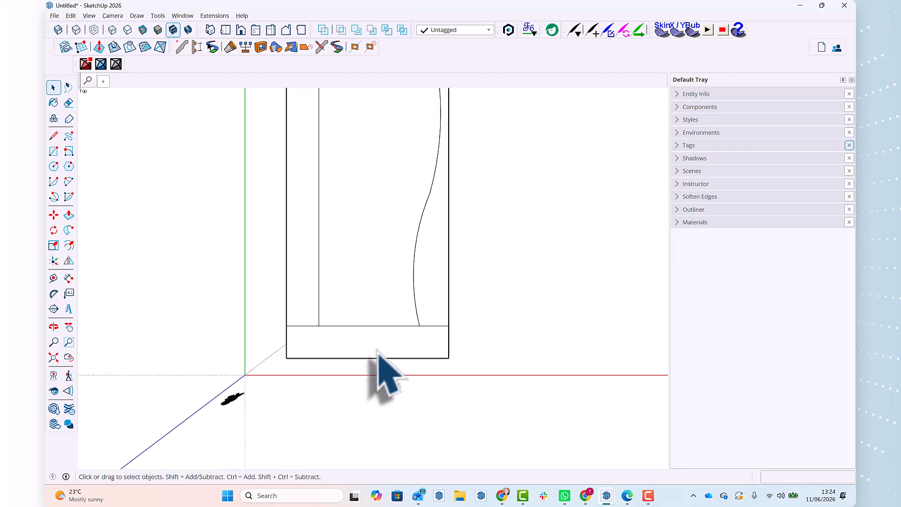
left_click(382, 348)
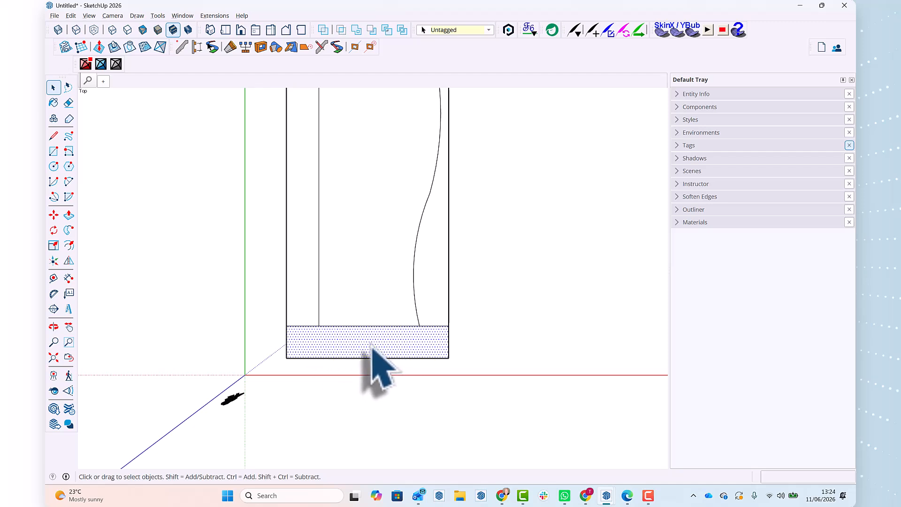
left_click(372, 346)
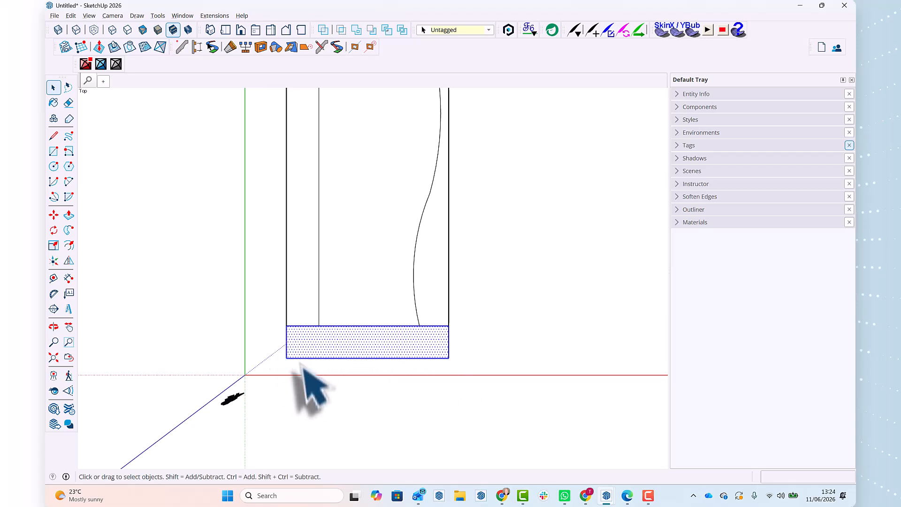
- Make a group from the selected strip face and edges nearest the red axis
right_click(373, 346)
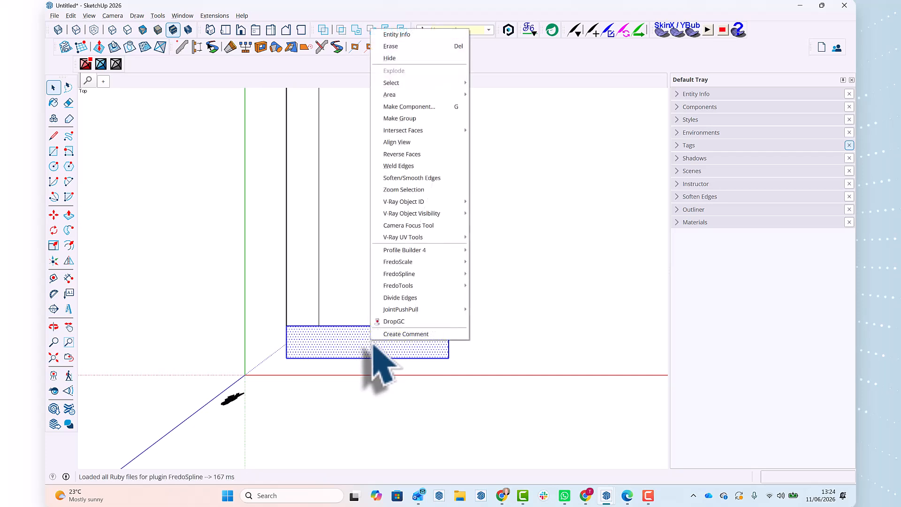
left_click(413, 119)
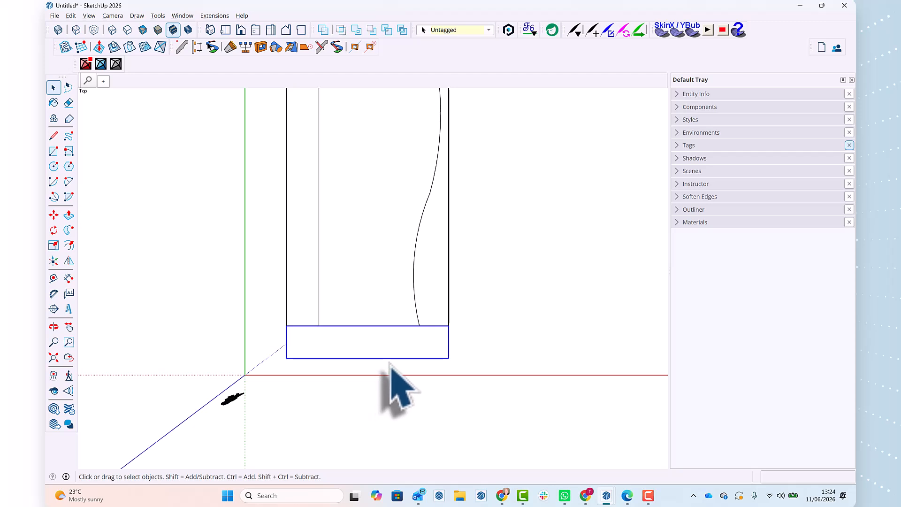
- Try to move the grouped strip diagonally away from the rest of the rectangle by its outer corner
key("m")
left_click(449, 358)
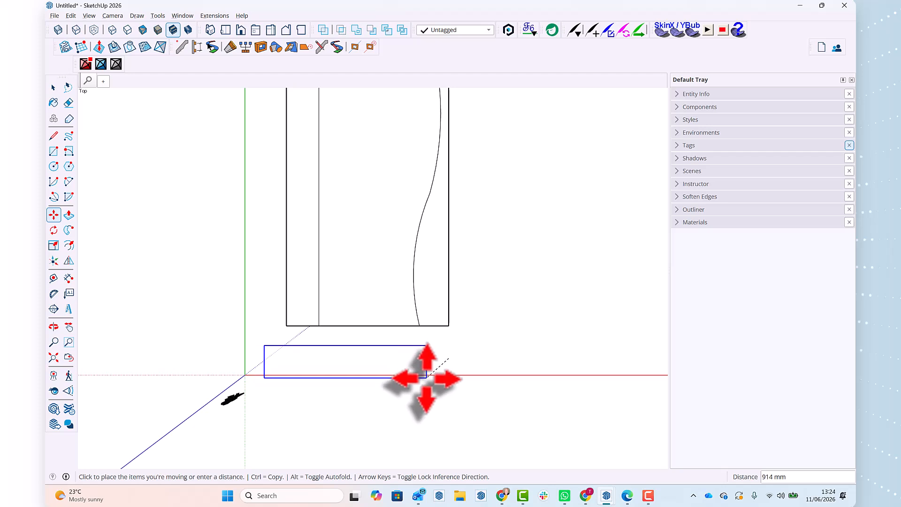
key("Escape")
scroll(354, 373, "down", 2)
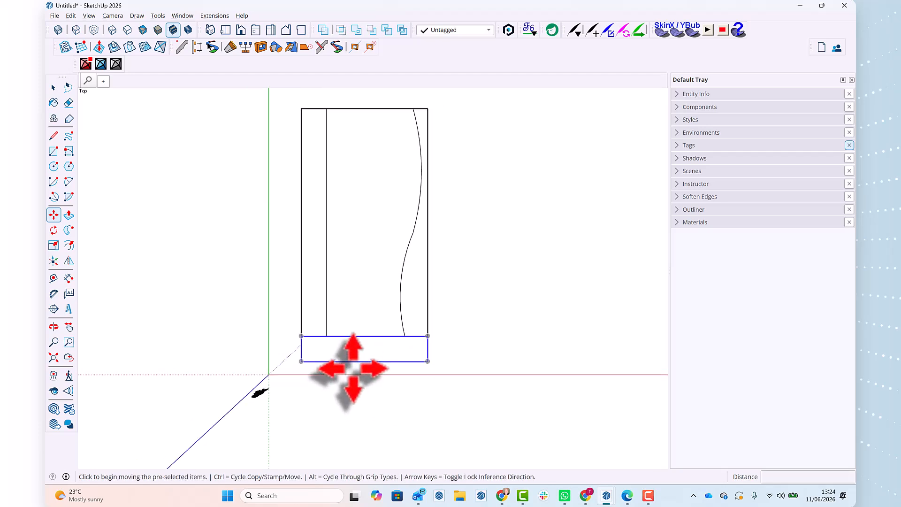
key("space")
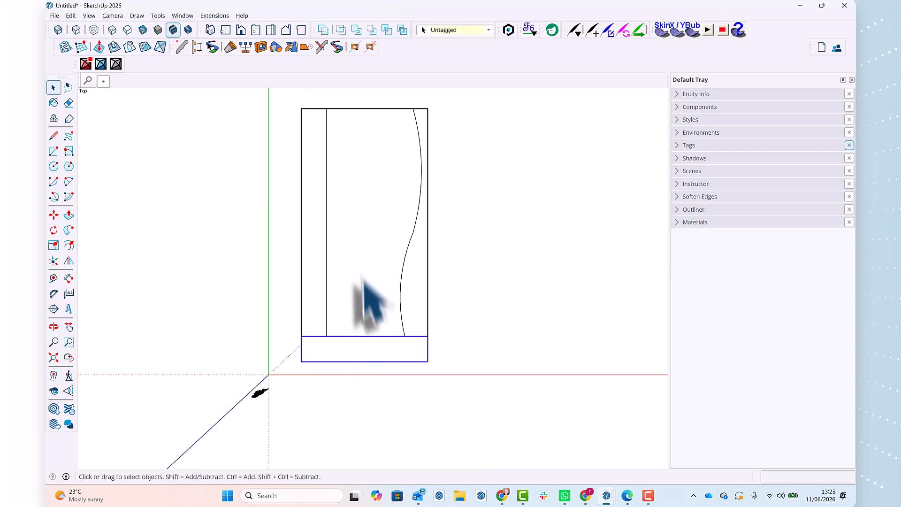
- Open the Outliner, select the scale figure component in it, and view the figure from the front before returning to the top view
left_click(690, 209)
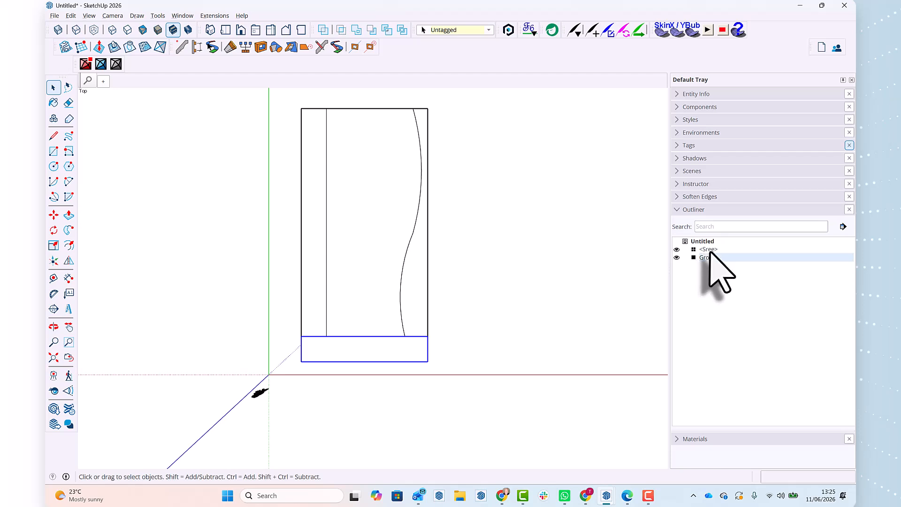
left_click(710, 249)
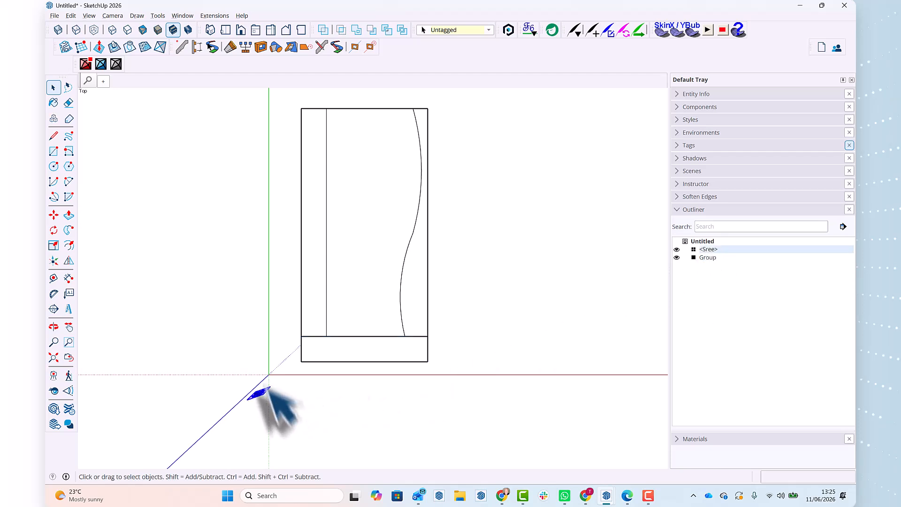
middle_click_drag(260, 426, 256, 399)
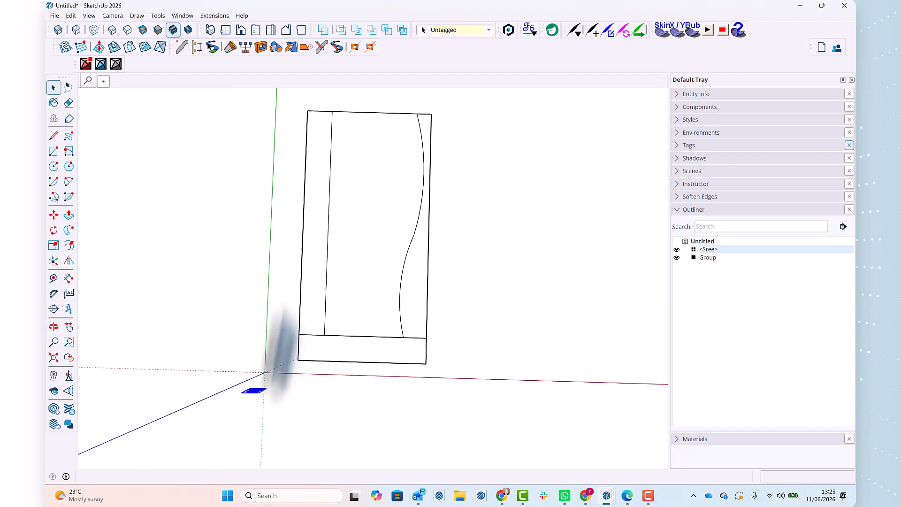
left_click(242, 30)
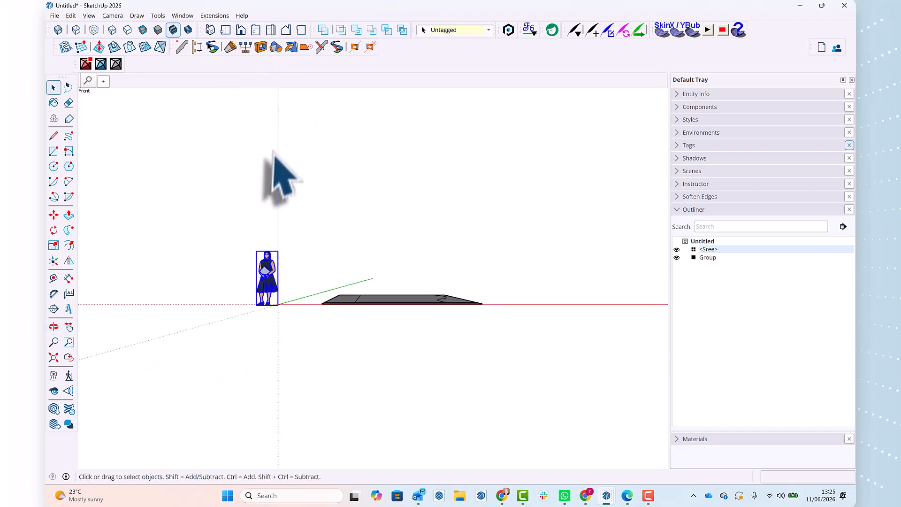
left_click(226, 31)
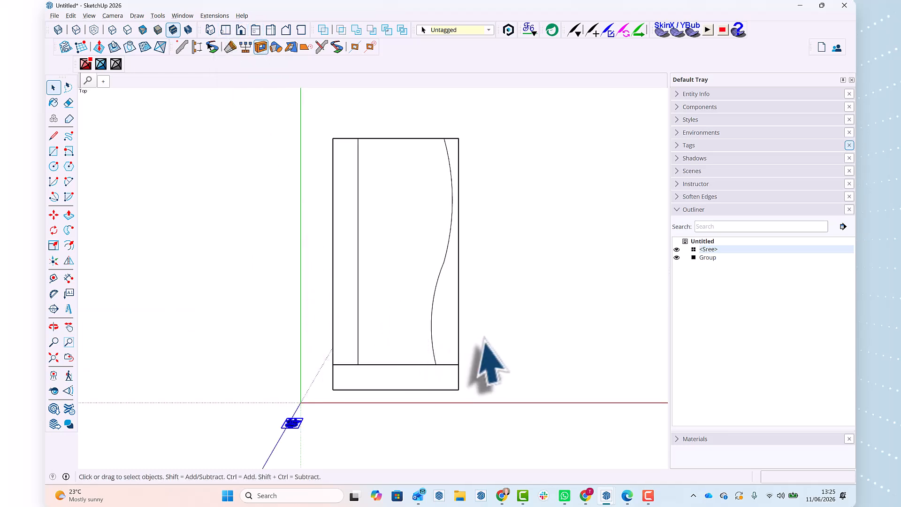
- Rename the grouped strip nearest the red axis as Bed1 in the Outliner
left_click(704, 258)
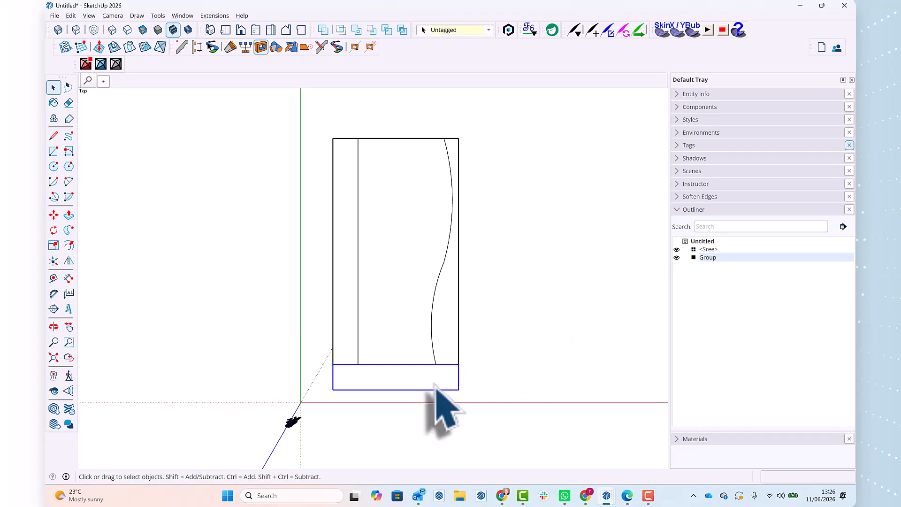
right_click(712, 257)
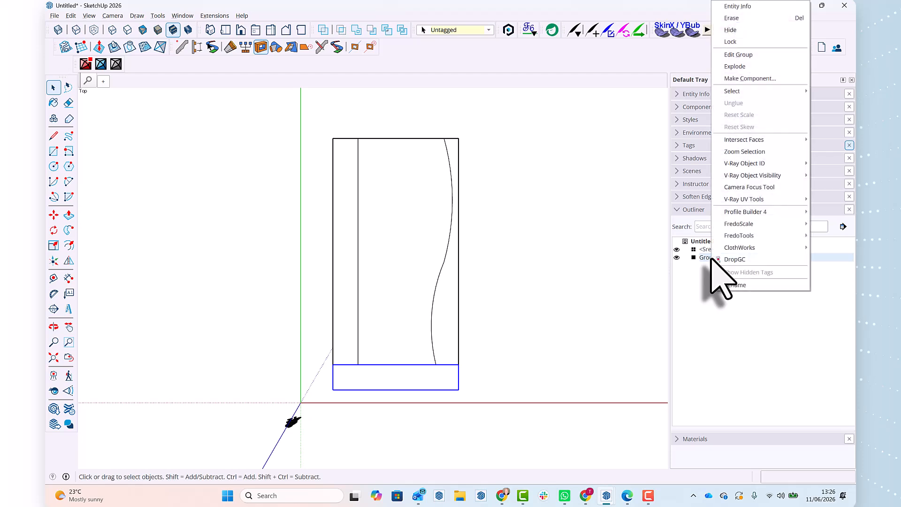
left_click(741, 304)
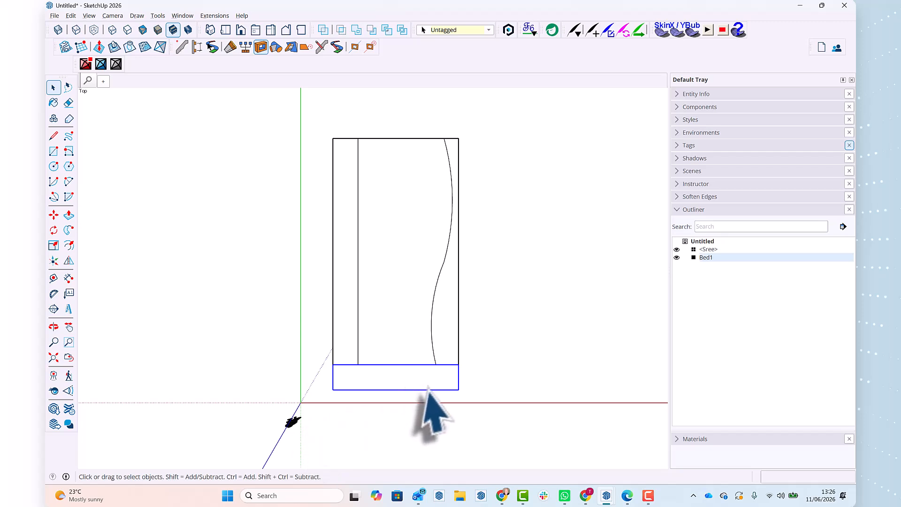
- Group the long strip face nearest the green axis with its bounding edges and name the group Bed2
left_click(353, 266)
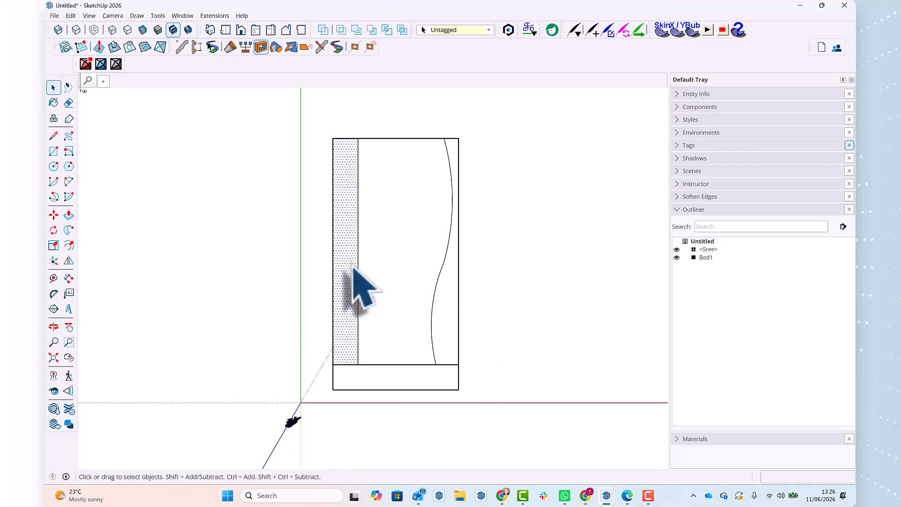
double_click(351, 265)
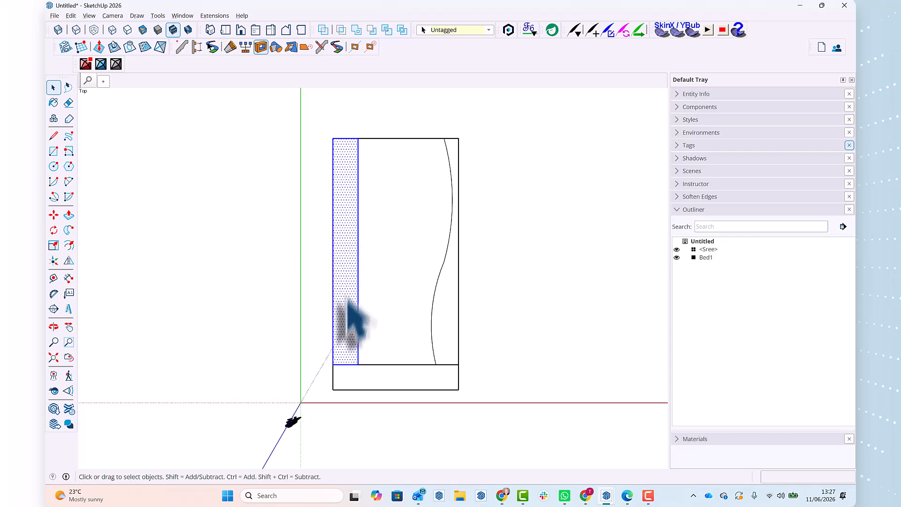
right_click(346, 282)
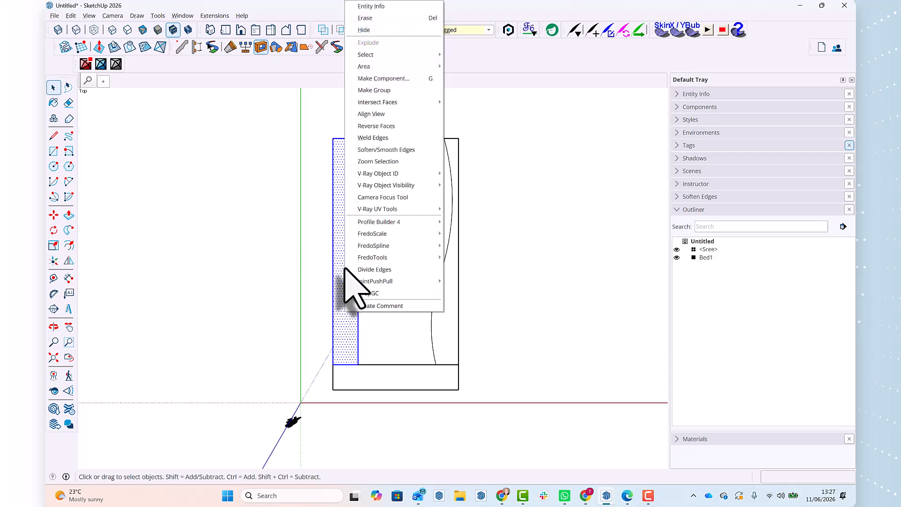
left_click(374, 90)
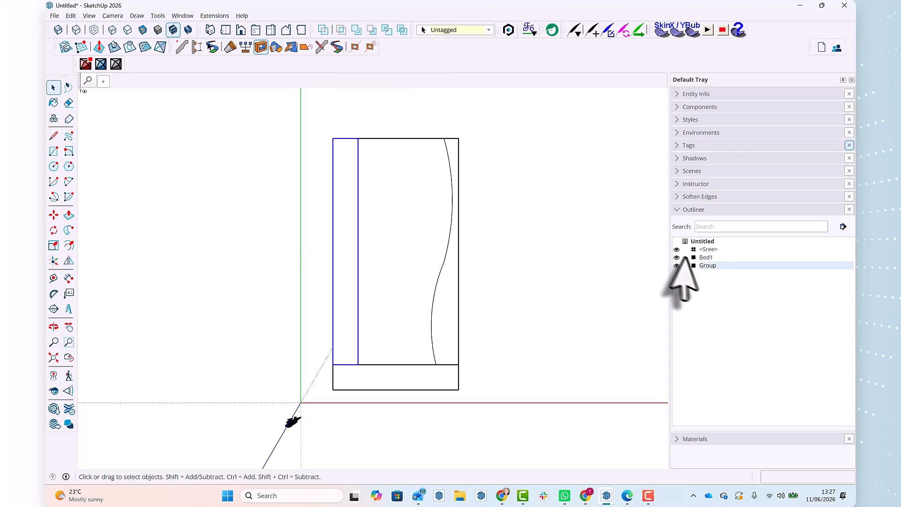
right_click(707, 267)
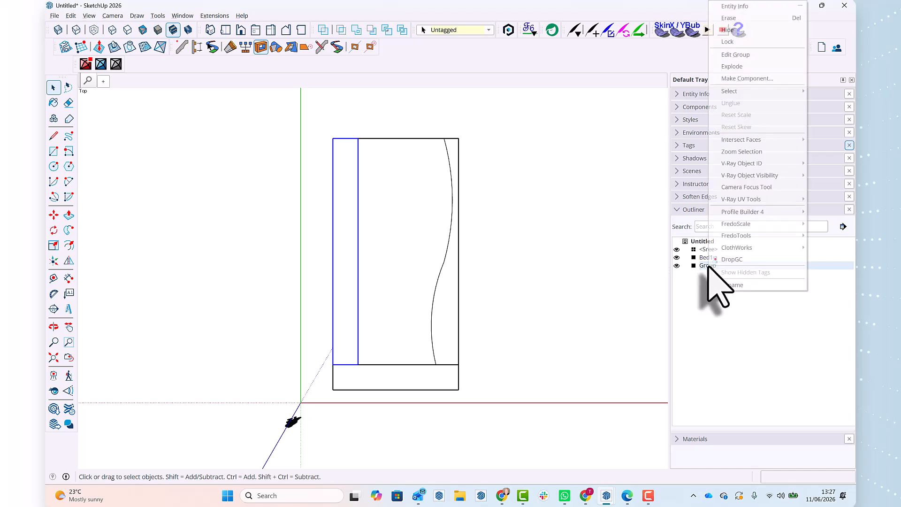
left_click(726, 286)
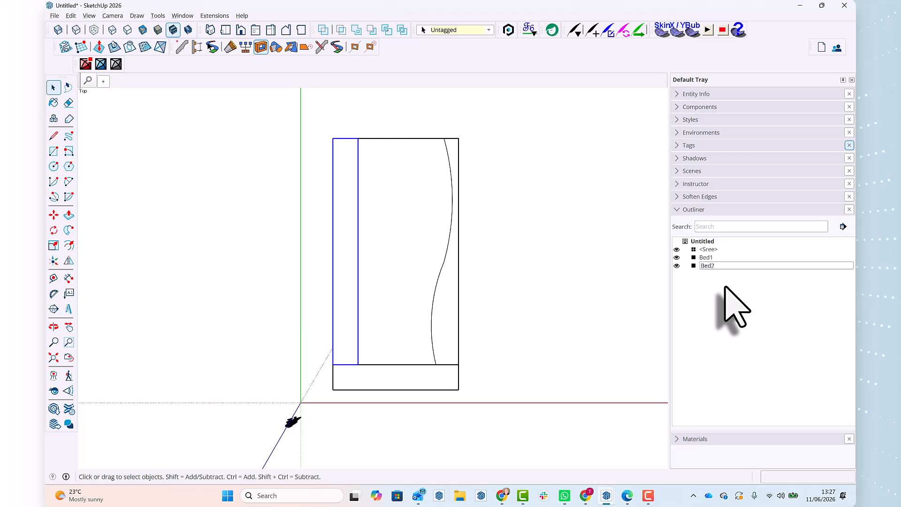
type("Bed2")
key("Return")
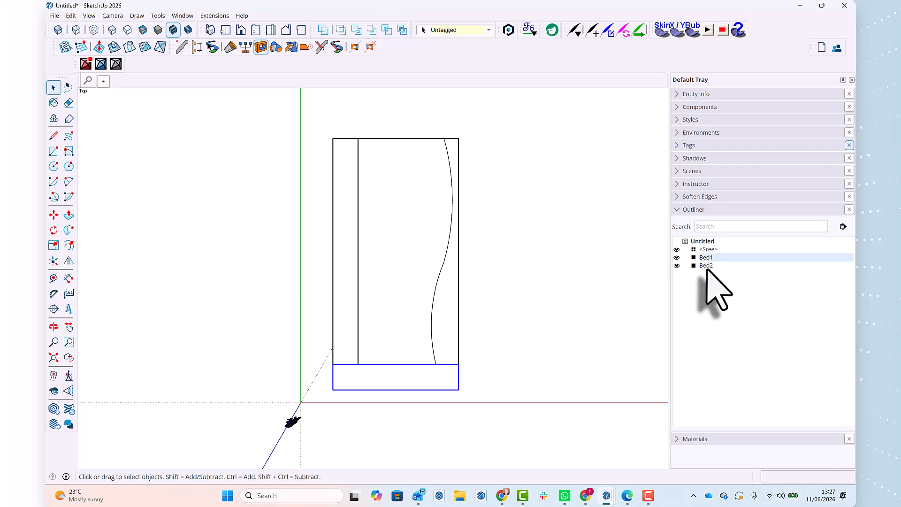
- Group the large central face with its bounding edges, including the curve, and name the group Lawn
left_click(417, 248)
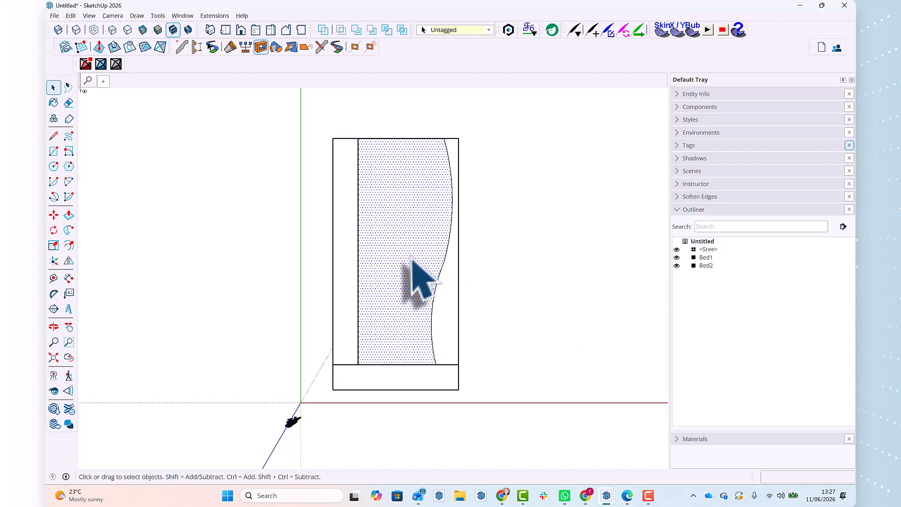
double_click(411, 258)
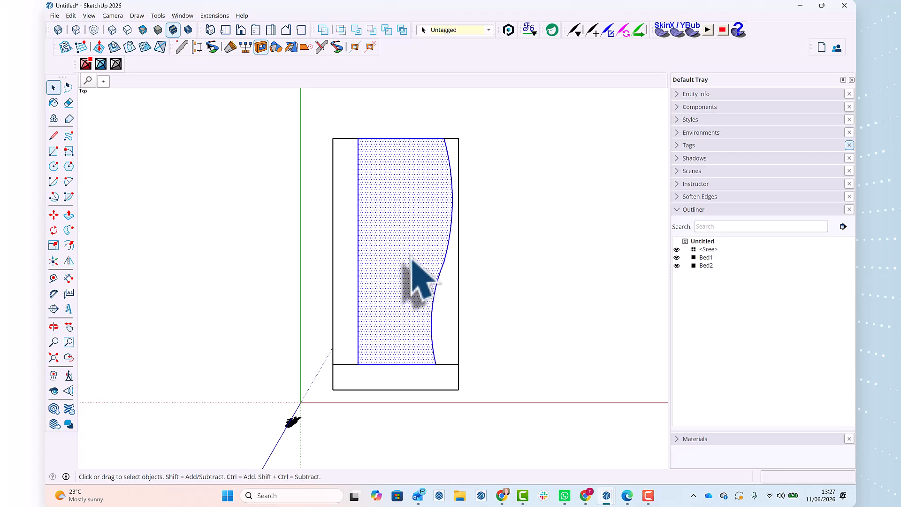
right_click(417, 247)
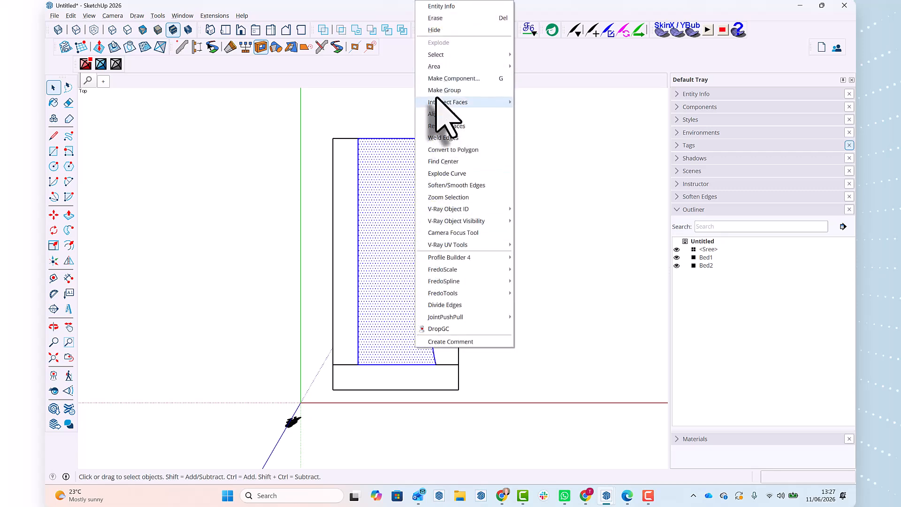
left_click(437, 90)
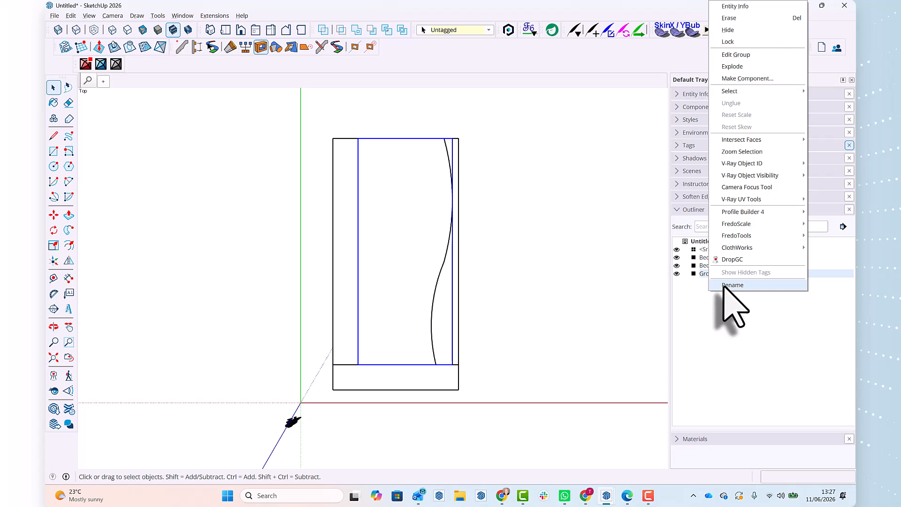
left_click(732, 285)
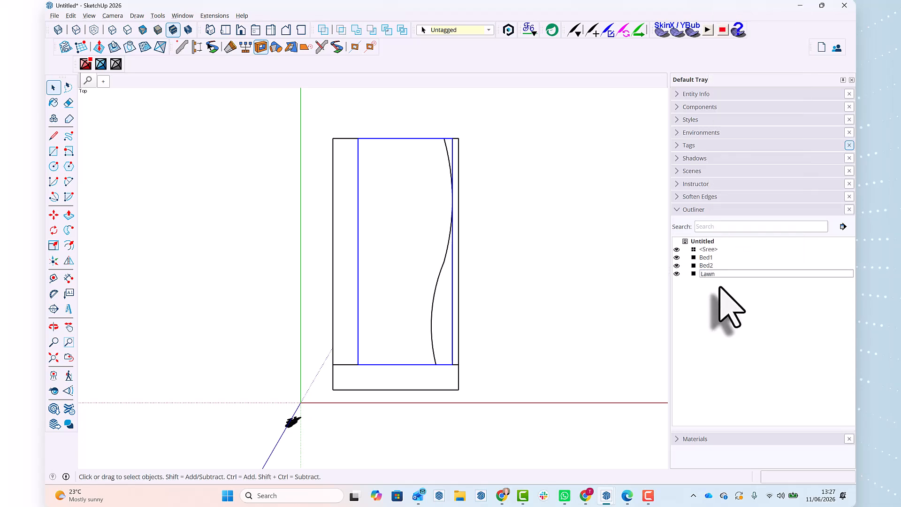
left_click(563, 275)
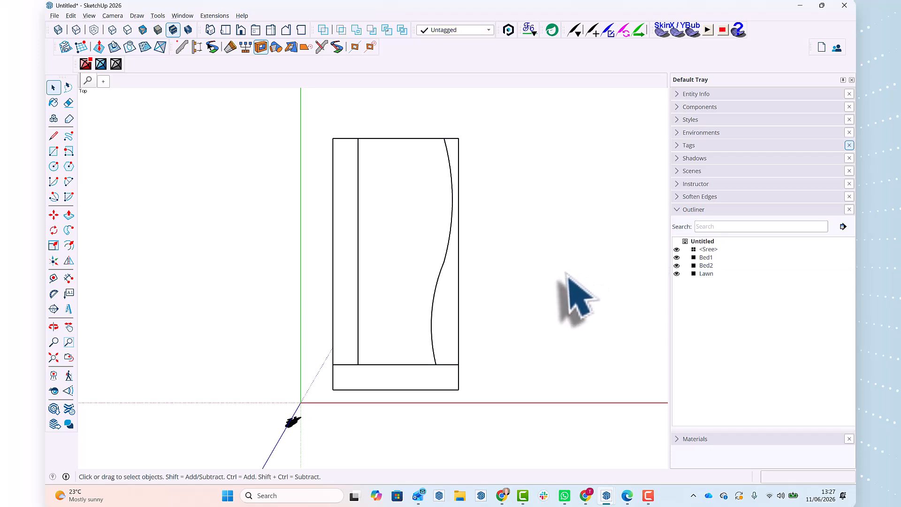
- Group the narrow face outside the curve with its bounding edges and name the group Bed curved
left_click(448, 308)
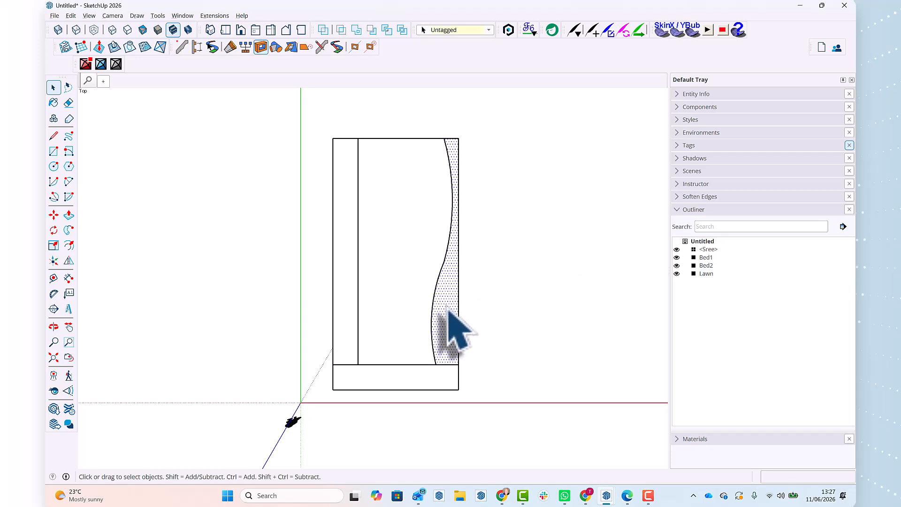
double_click(448, 309)
right_click(450, 312)
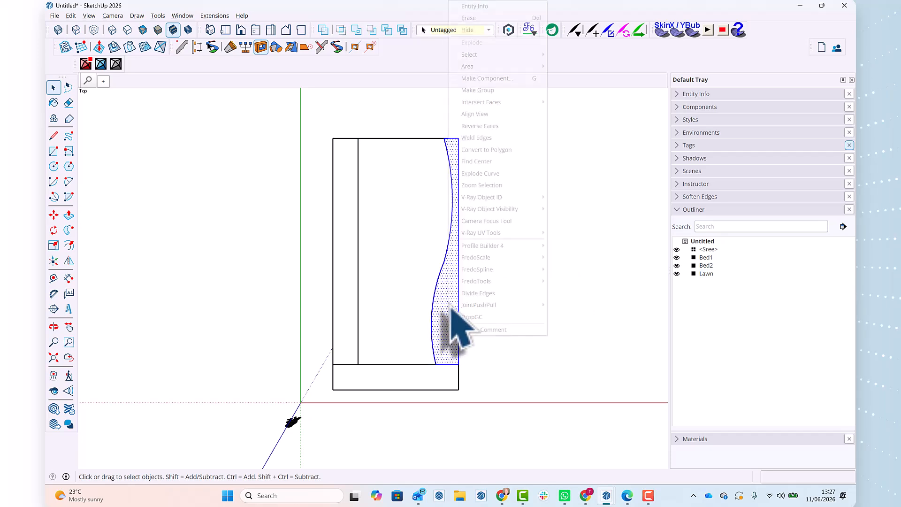
left_click(490, 91)
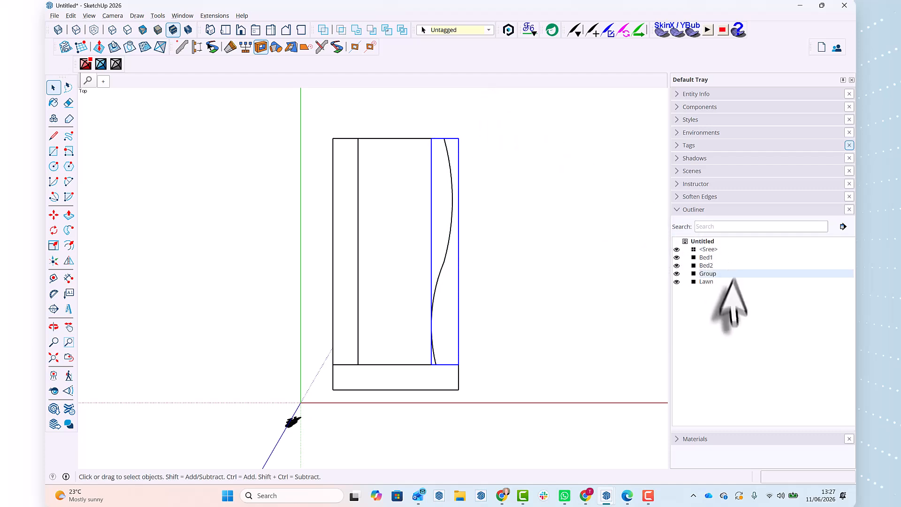
right_click(711, 275)
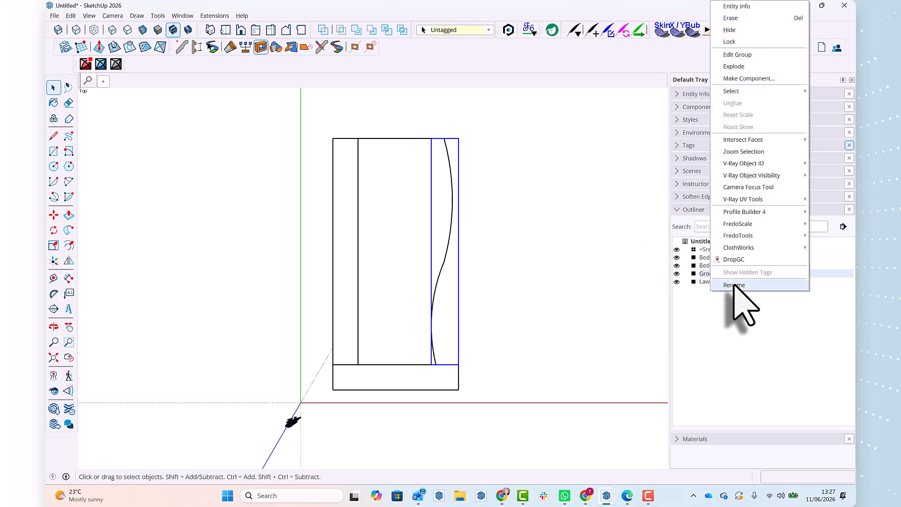
left_click(735, 285)
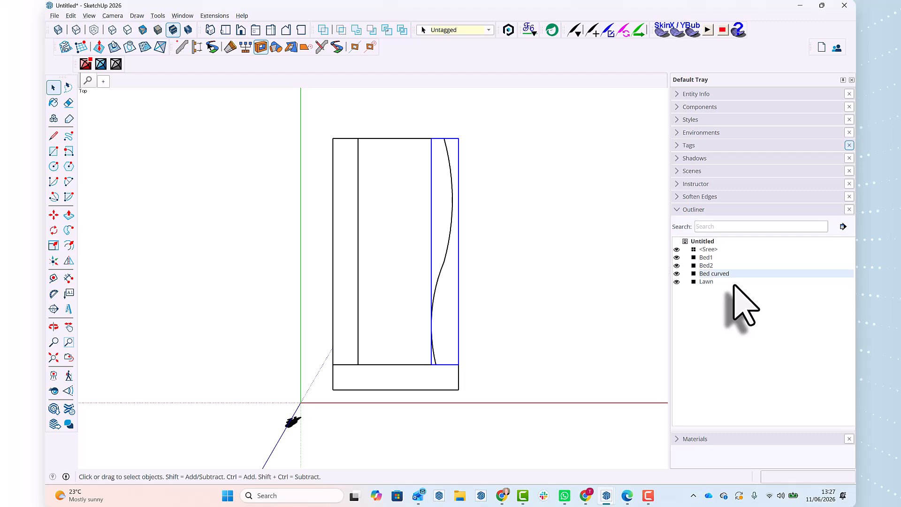
left_click(552, 224)
- Move the Bed curved group about 1300 mm outward along the red axis, away from the Lawn
left_click(459, 320)
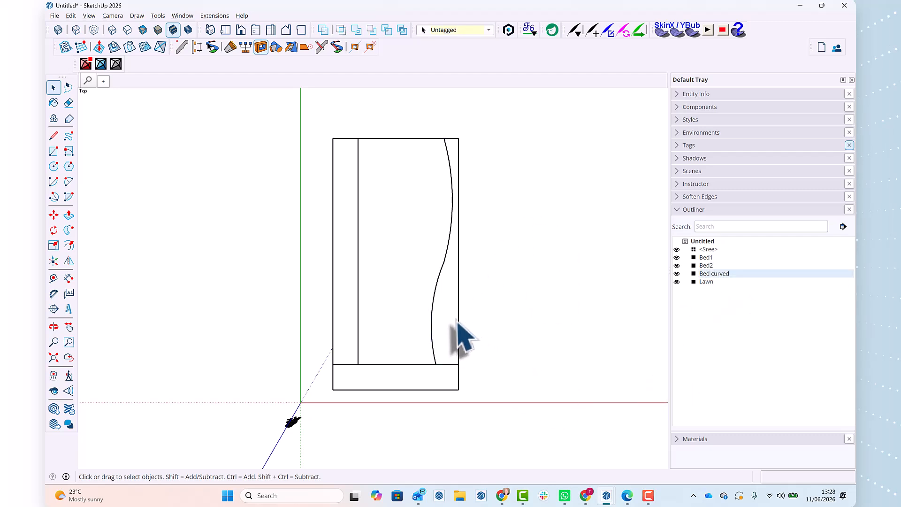
key("m")
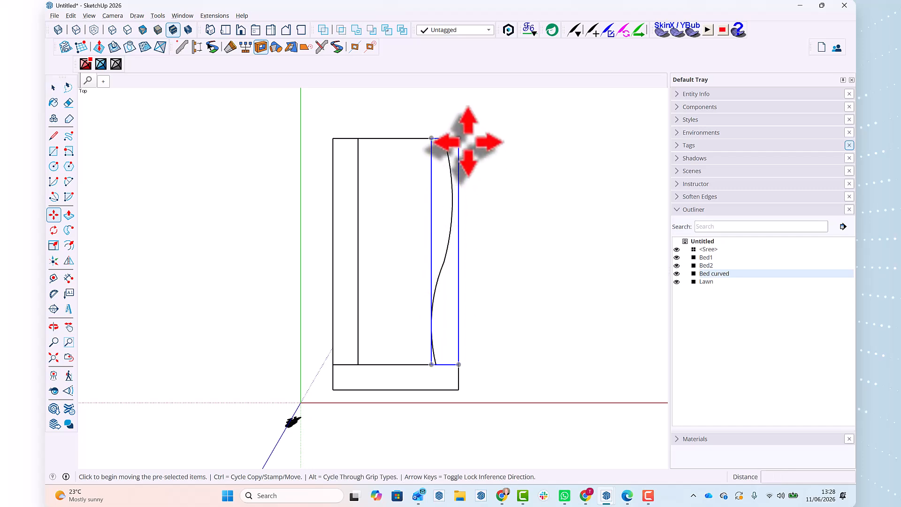
left_click(459, 139)
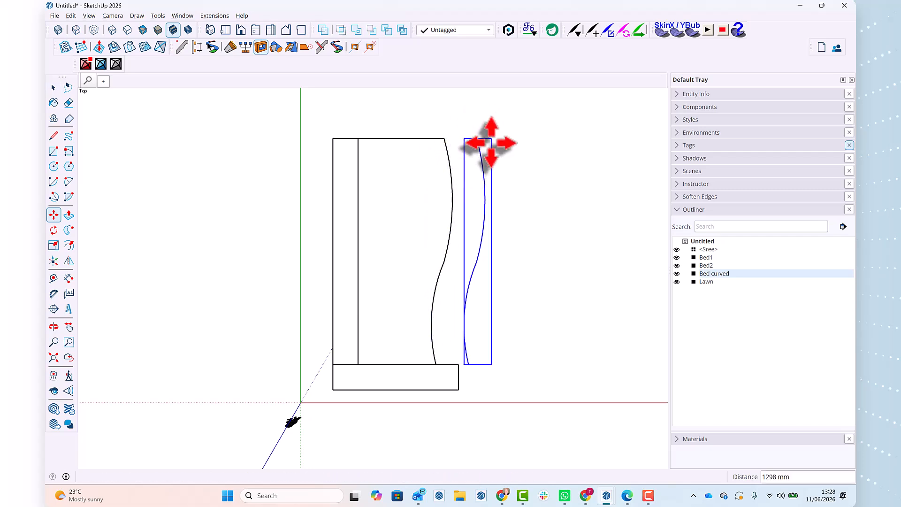
left_click(491, 138)
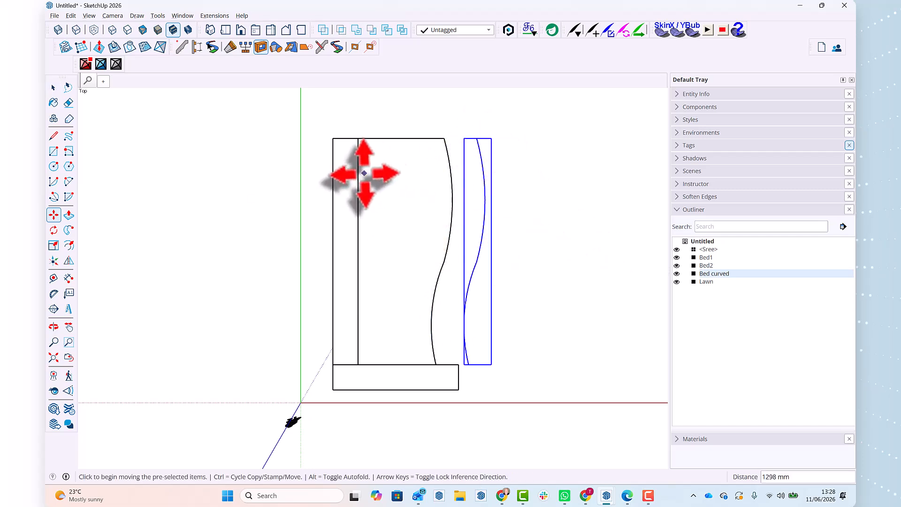
key("space")
- Move the Bed2 group about 300 mm toward the green axis, away from the Lawn
left_click(353, 186)
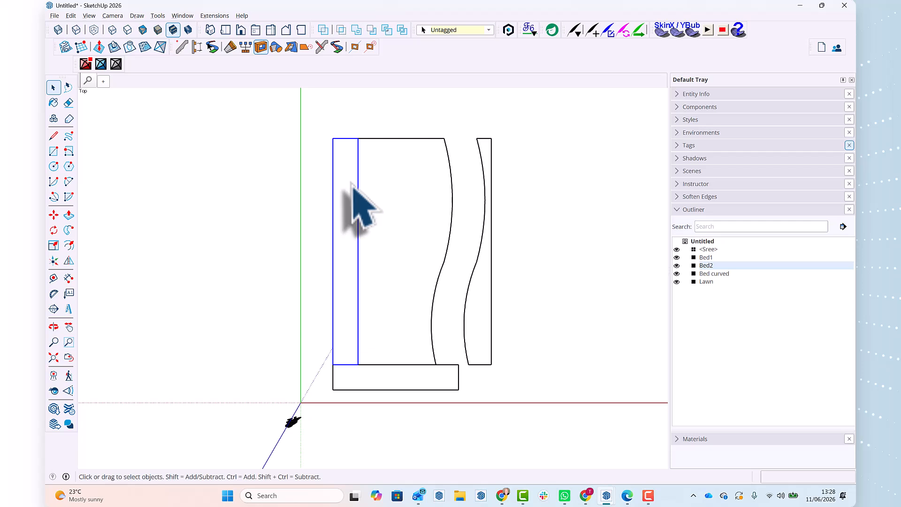
key("m")
left_click(332, 139)
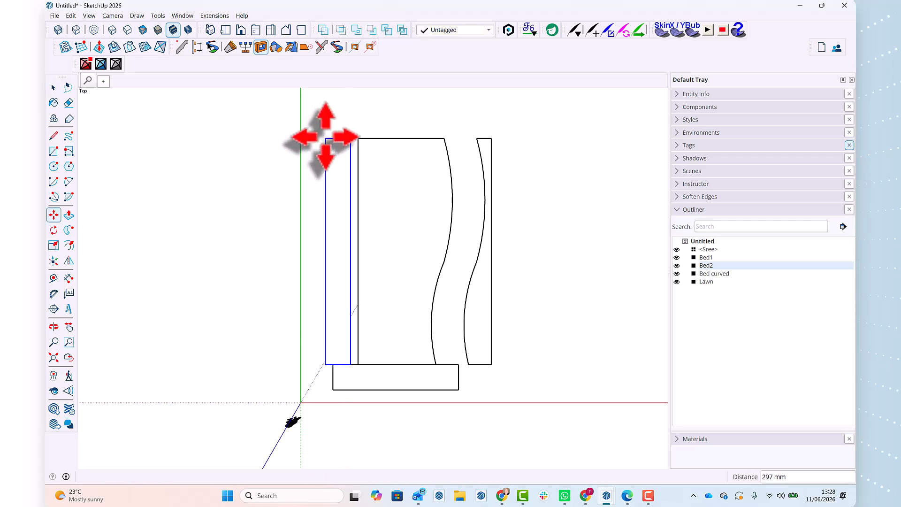
left_click(326, 139)
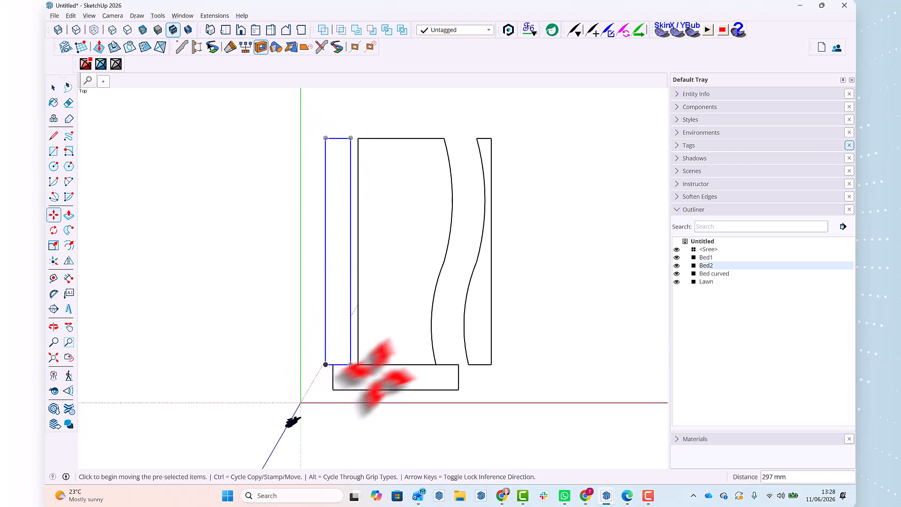